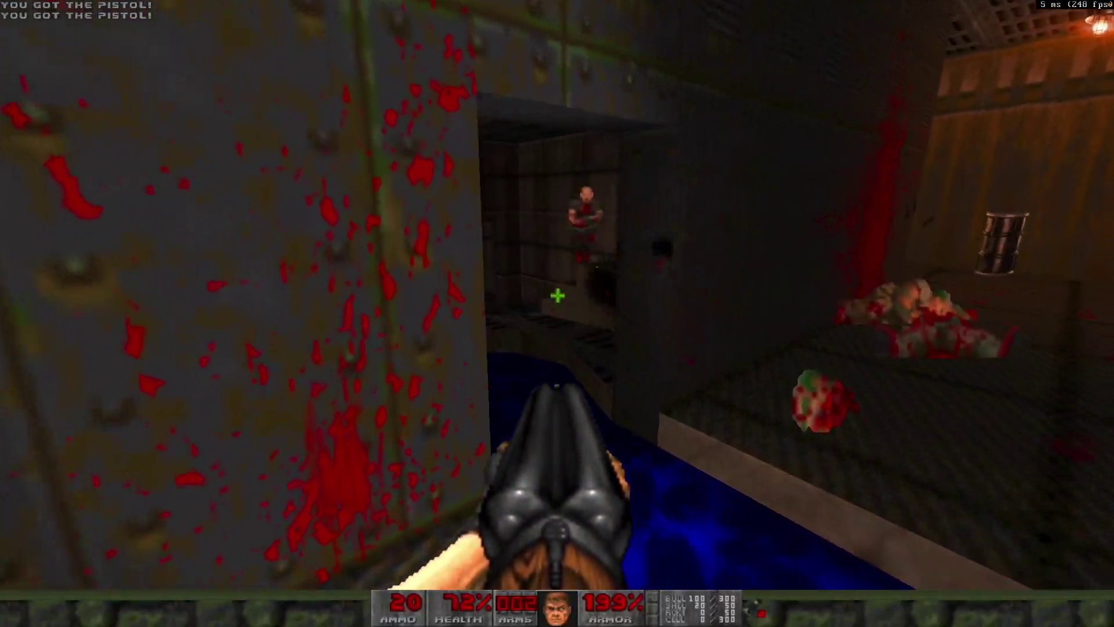
pyautogui.click(557, 295)
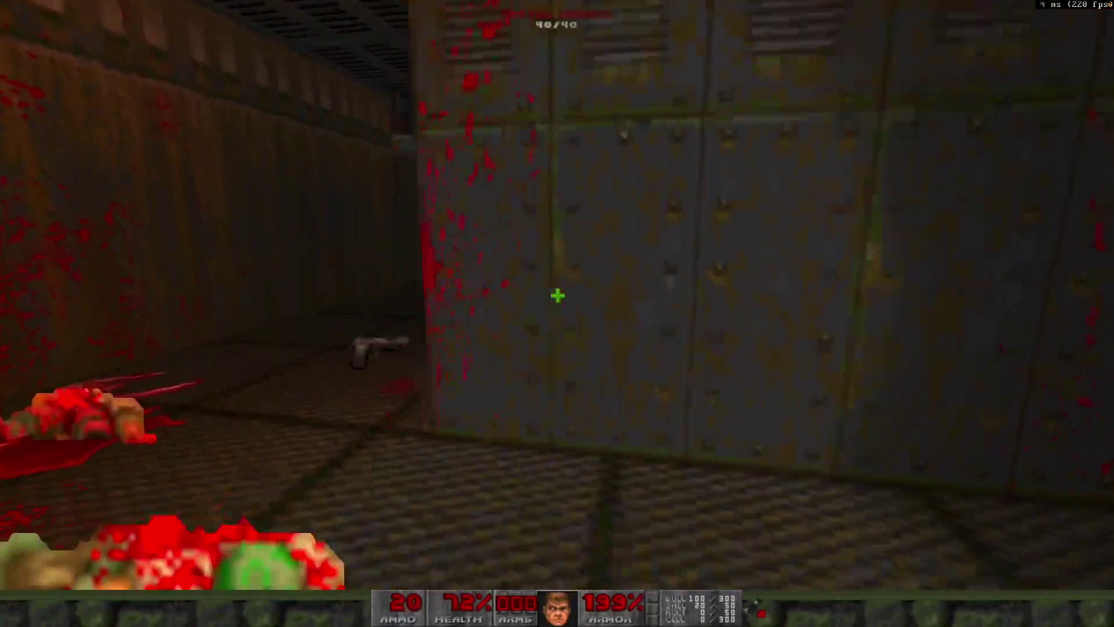
pyautogui.click(557, 296)
pyautogui.press('w')
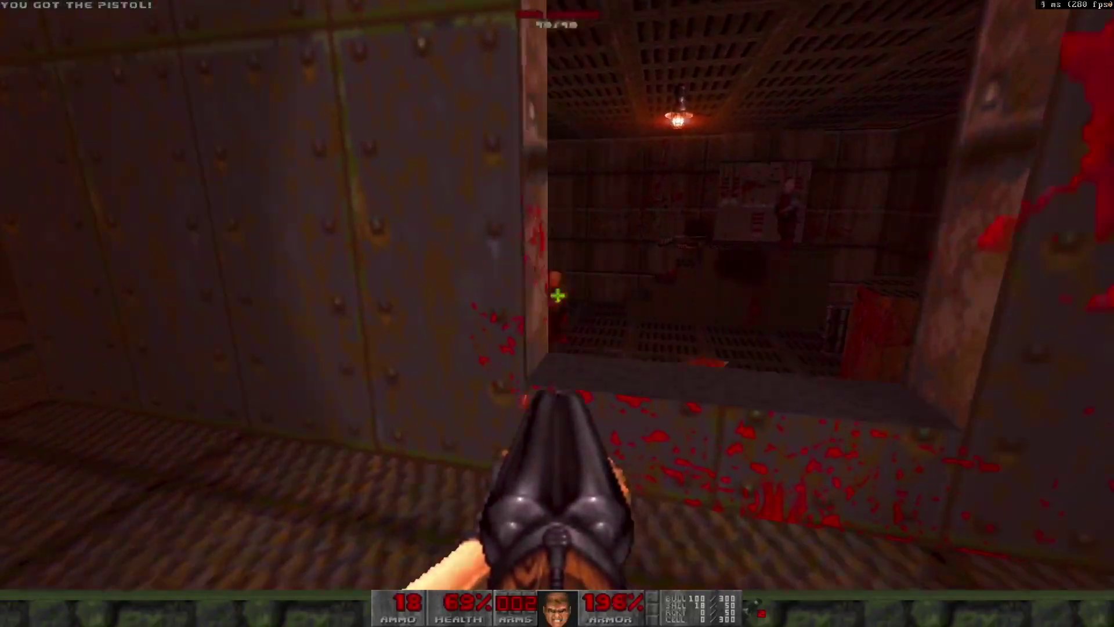
pyautogui.click(557, 296)
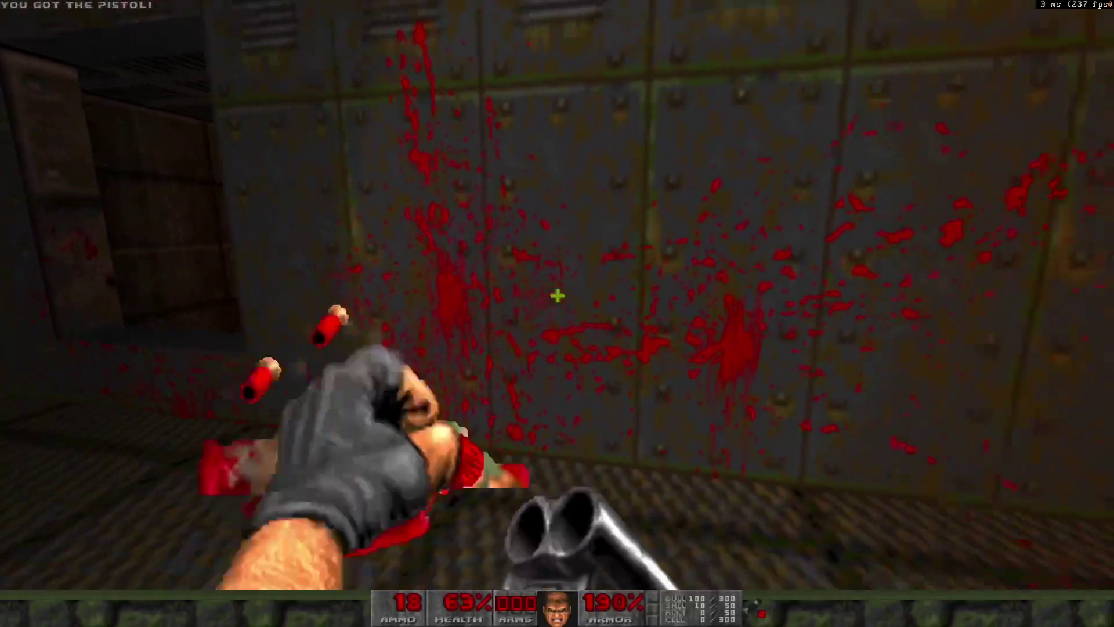
pyautogui.click(557, 296)
# Step: Switch from the Mac Source Ports page to zdoom.org/downloads and download GZDoom v4.7.1 for Macintosh (Intel & M1)
pyautogui.click(369, 51)
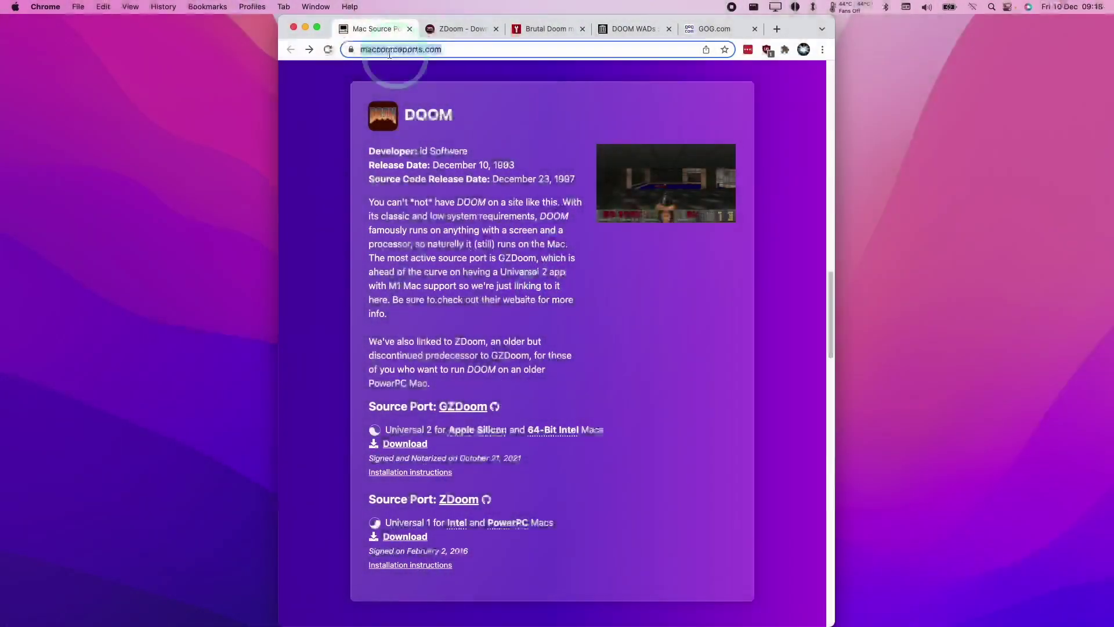
pyautogui.click(495, 146)
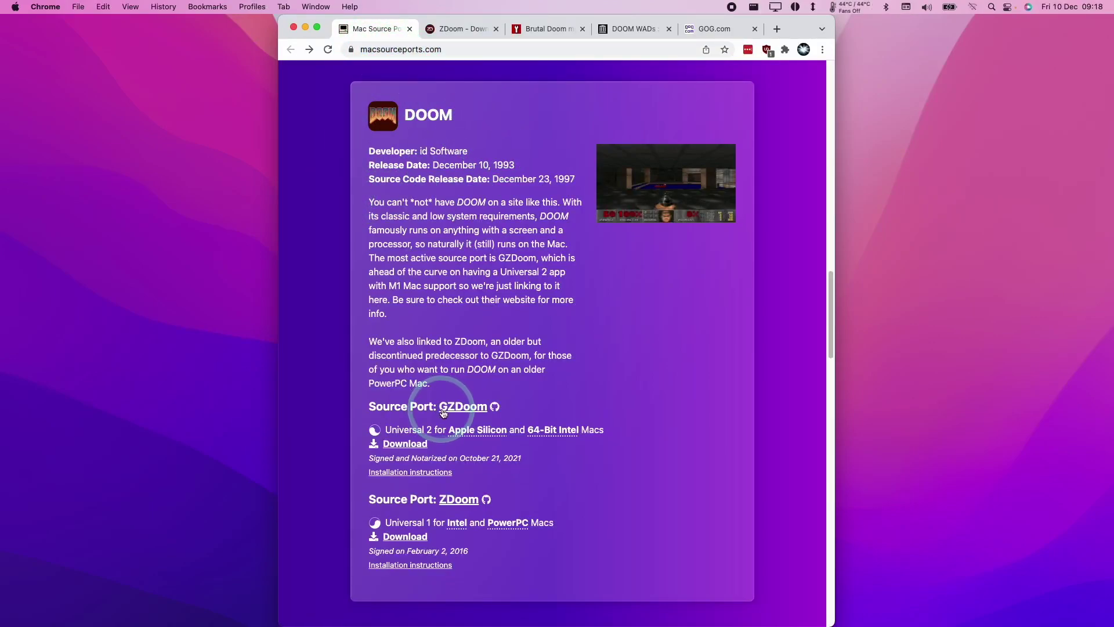
pyautogui.click(459, 33)
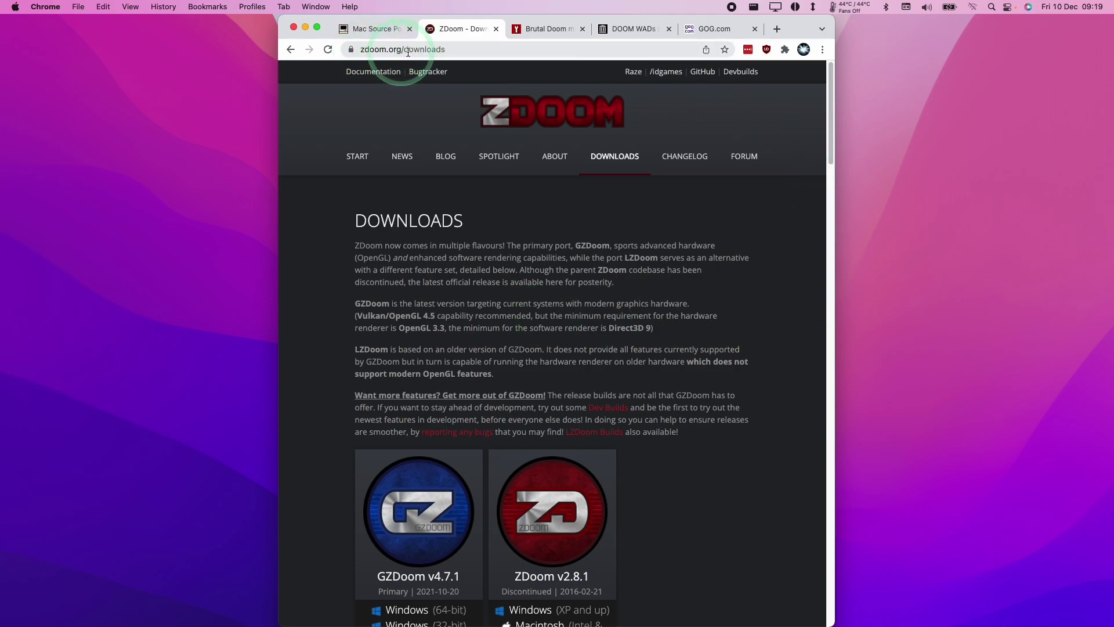
pyautogui.moveTo(830, 107); pyautogui.dragTo(832, 130)
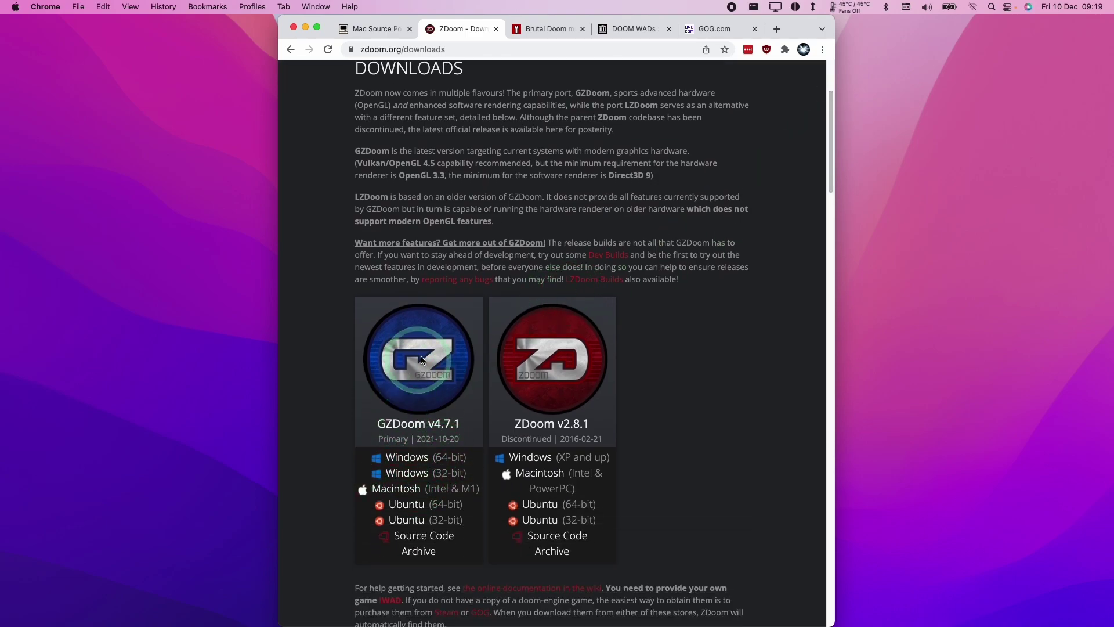
pyautogui.click(405, 490)
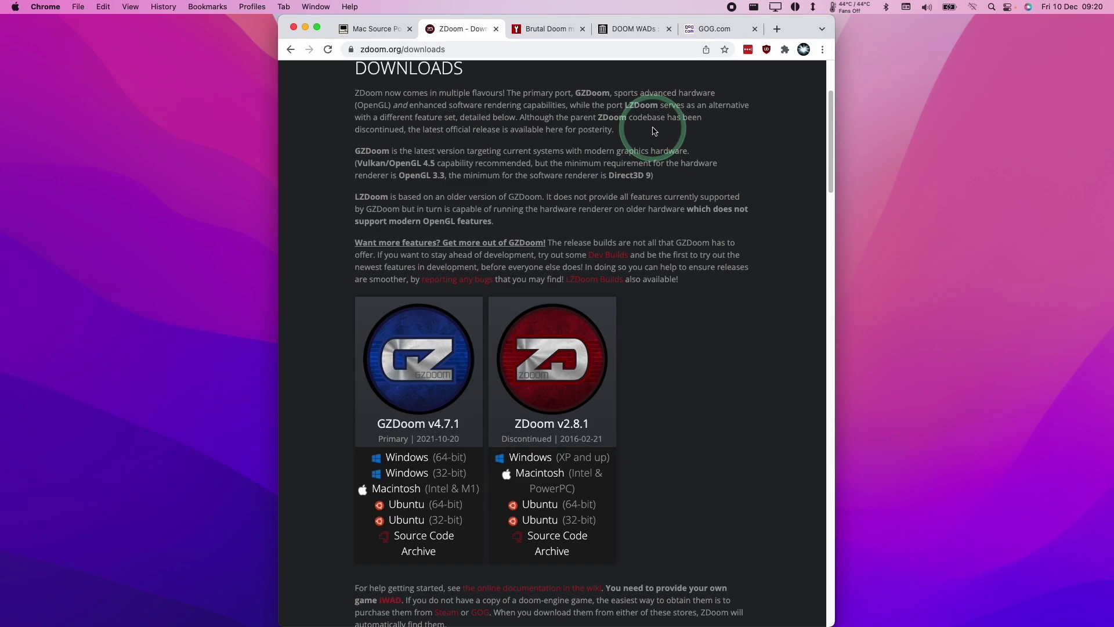
# Step: Download the offline backup installer of DOOM II + Master Levels from the GOG game library
pyautogui.click(715, 29)
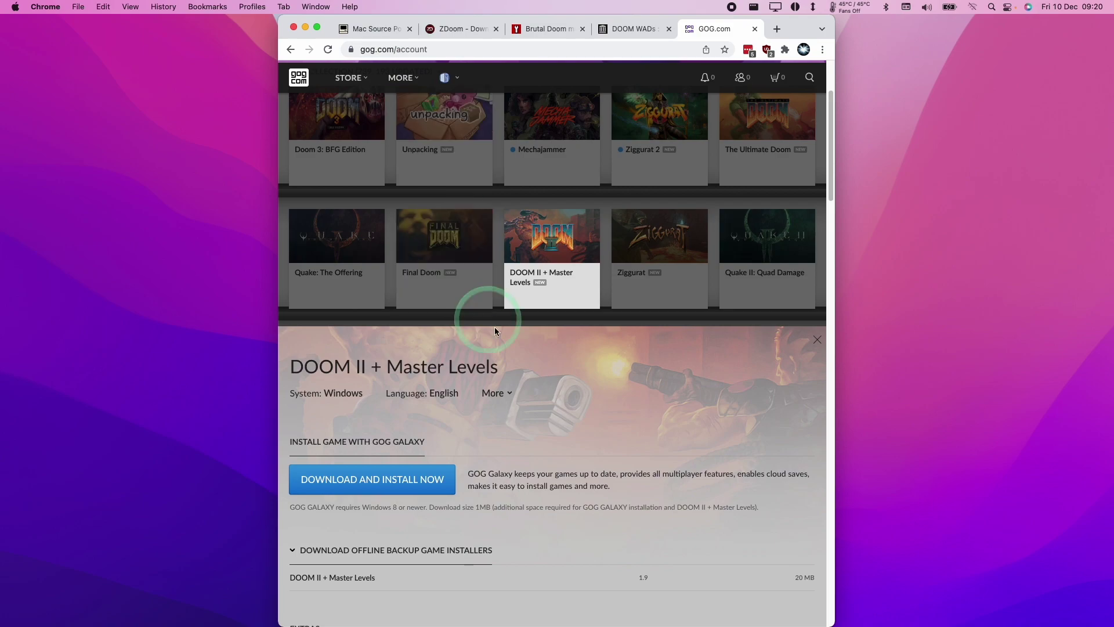
pyautogui.scroll(-5, 508, 335)
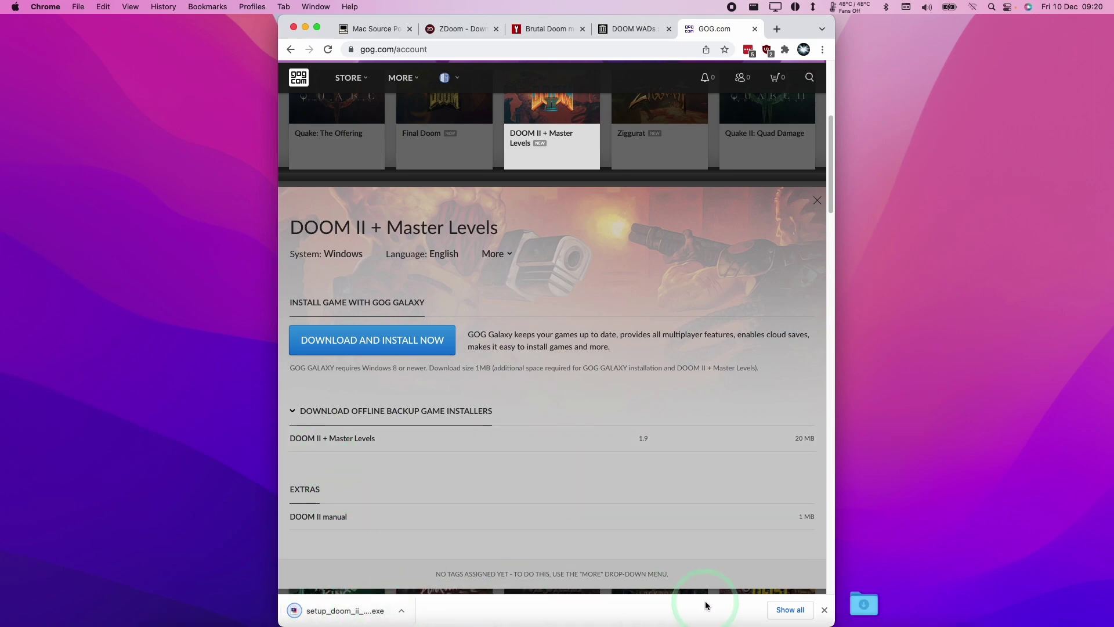
pyautogui.click(798, 607)
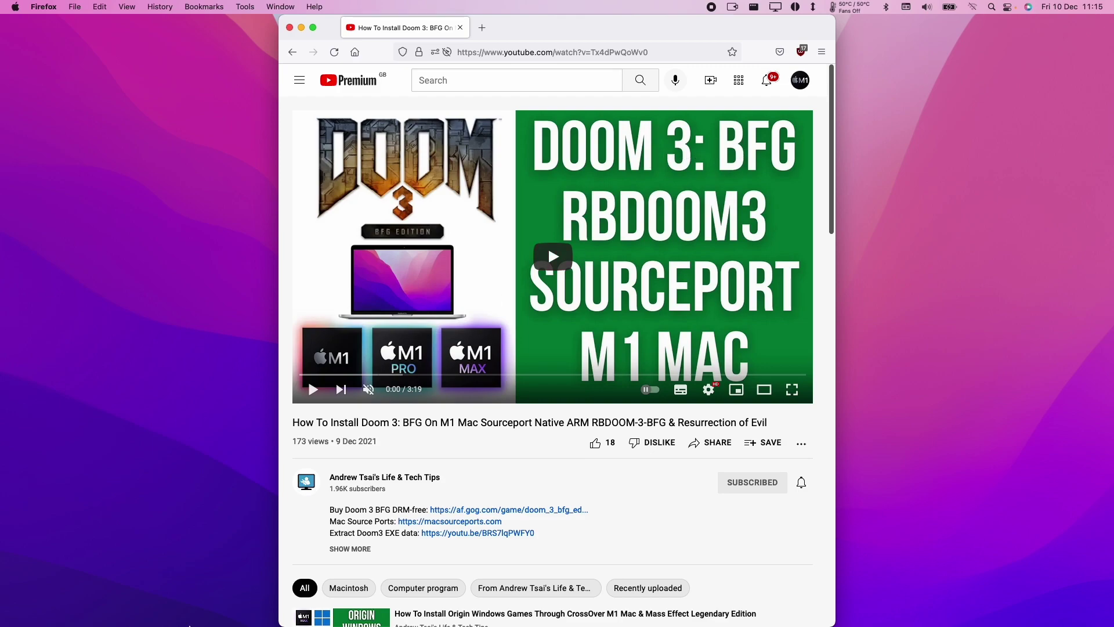
# Step: Switch to Finder and inspect the DOOM, DOOM2 and NERVE WAD files in the wads folder inside base
pyautogui.moveTo(189, 625)
pyautogui.click(137, 606)
pyautogui.click(623, 383)
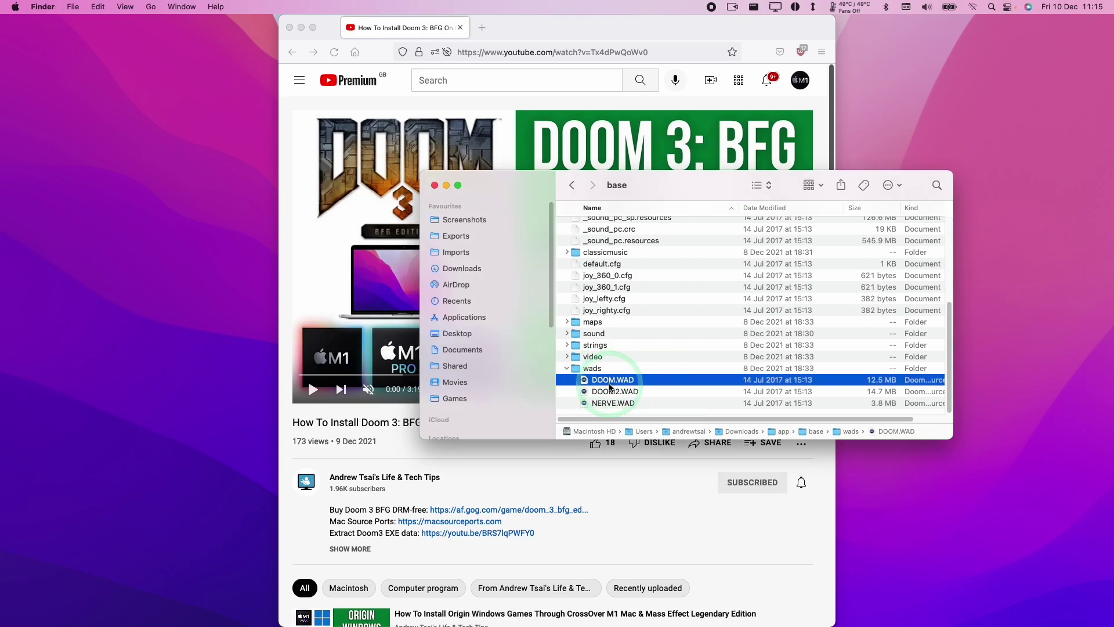
pyautogui.click(632, 403)
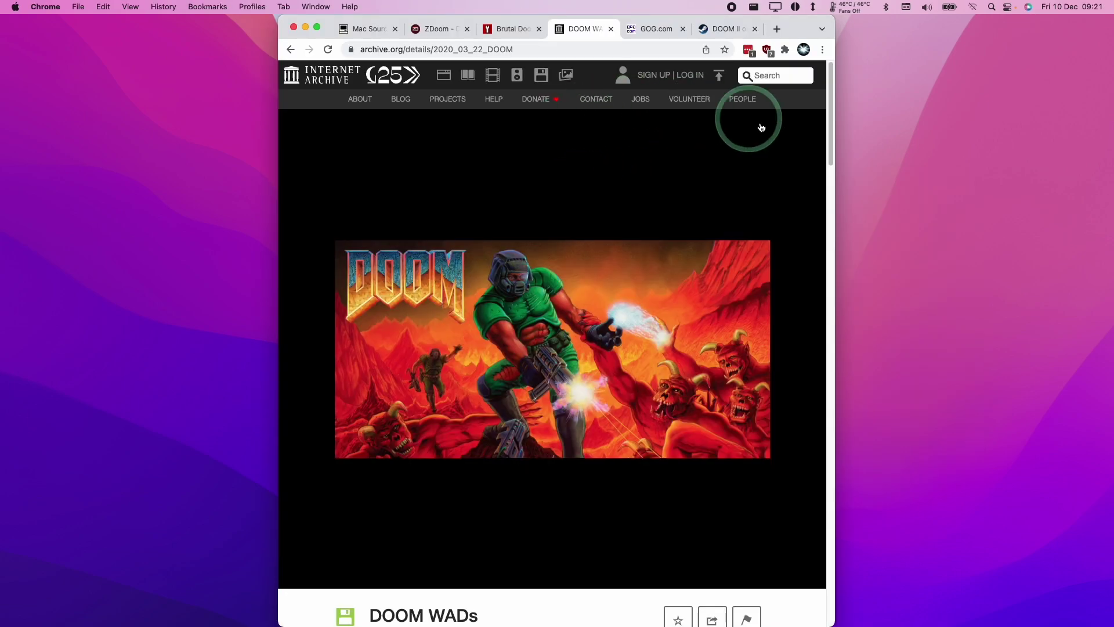
# Step: Download Doom II - Hell on Earth (v1.9) from the Internet Archive's DOOM WADs page and extract DOOM2.WAD in Downloads
pyautogui.moveTo(831, 128); pyautogui.dragTo(836, 213)
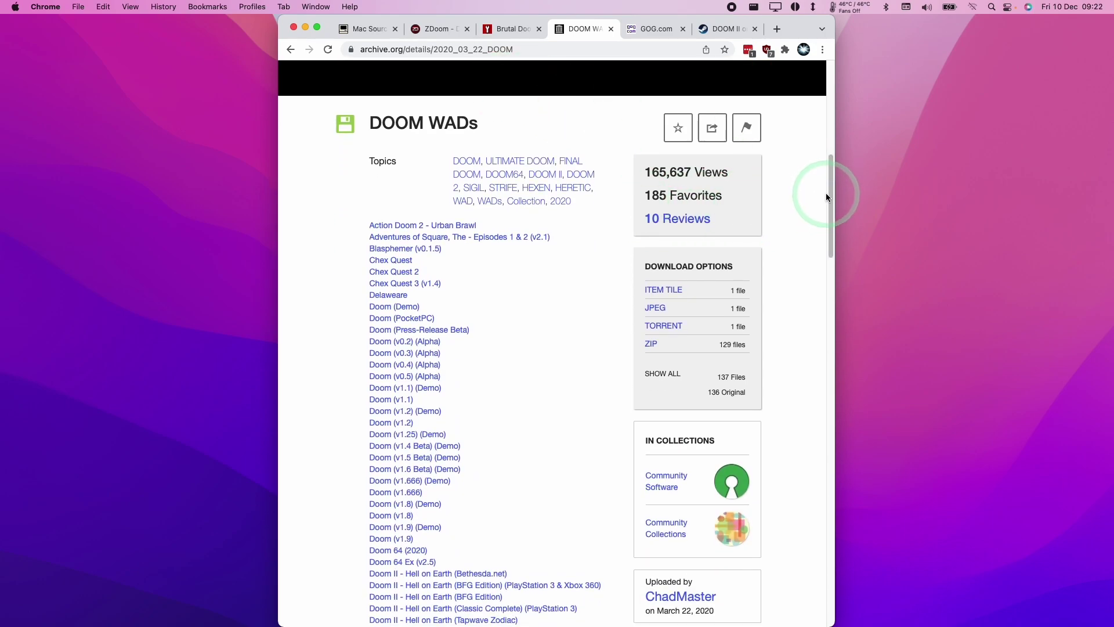
pyautogui.scroll(-4, 827, 193)
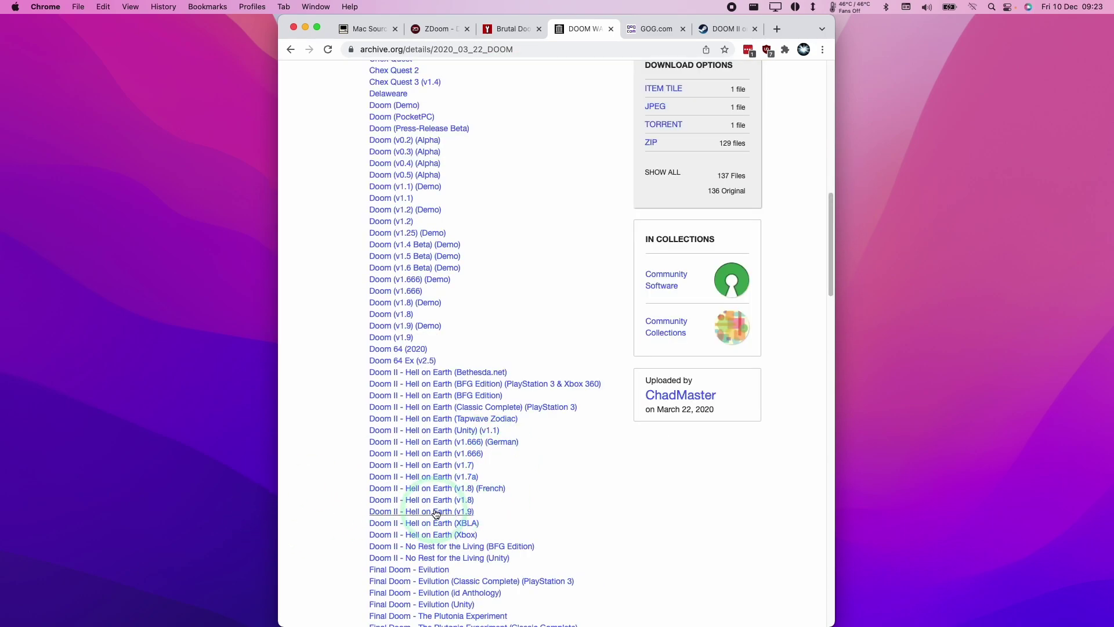
pyautogui.click(464, 515)
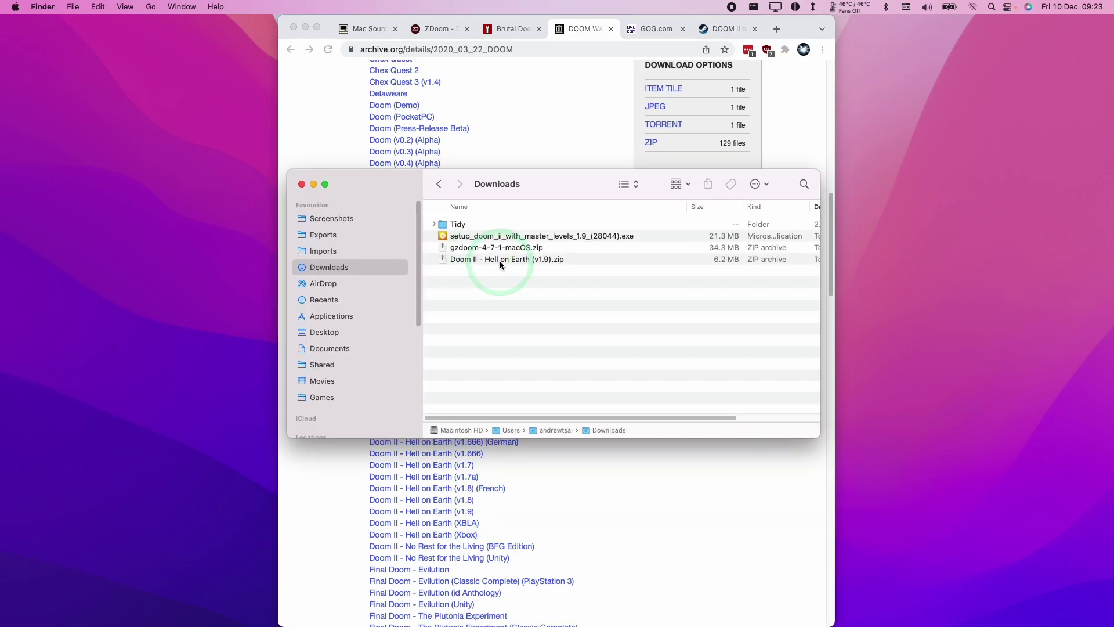
pyautogui.click(500, 265)
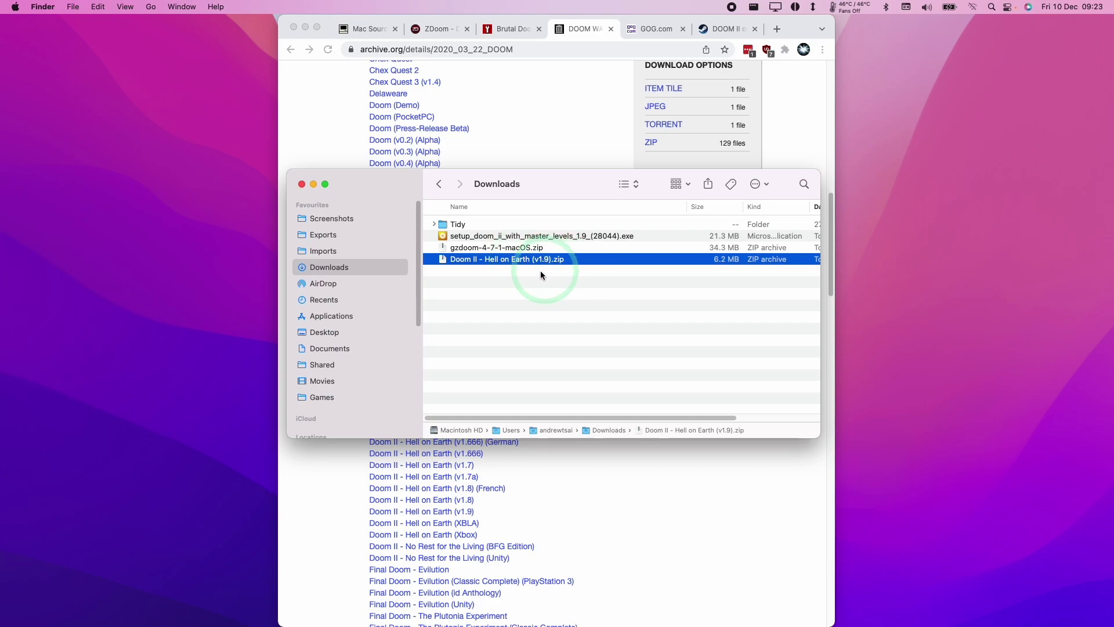
pyautogui.click(479, 272)
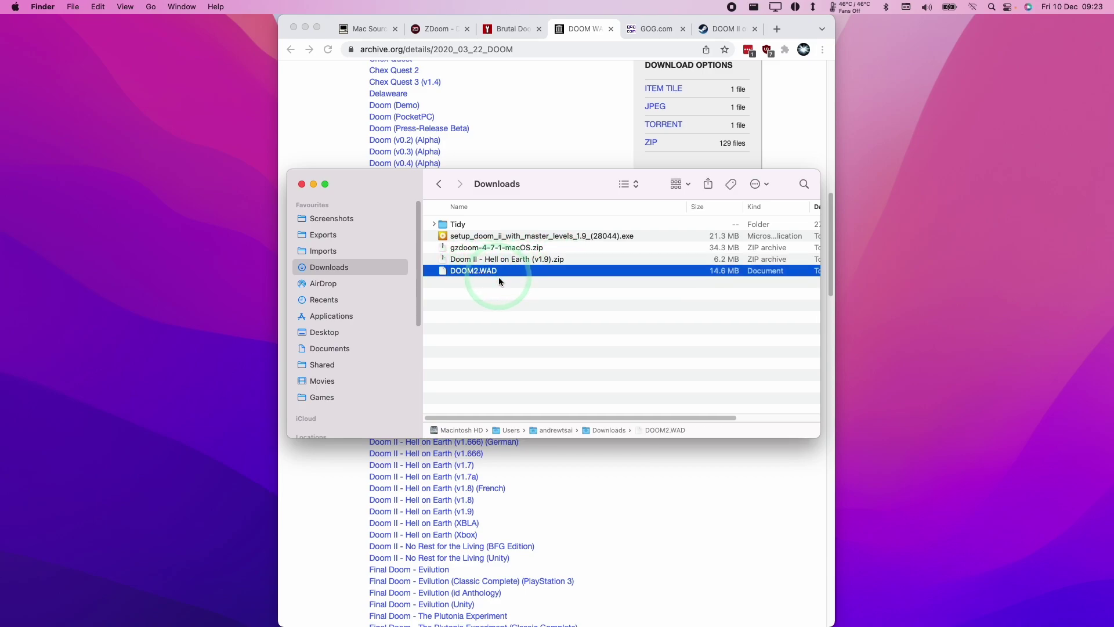
# Step: Extract gzdoom-4-7-1-macOS.zip and move the GZDoom application into the Applications folder
pyautogui.press('alt+super+h')
pyautogui.click(454, 249)
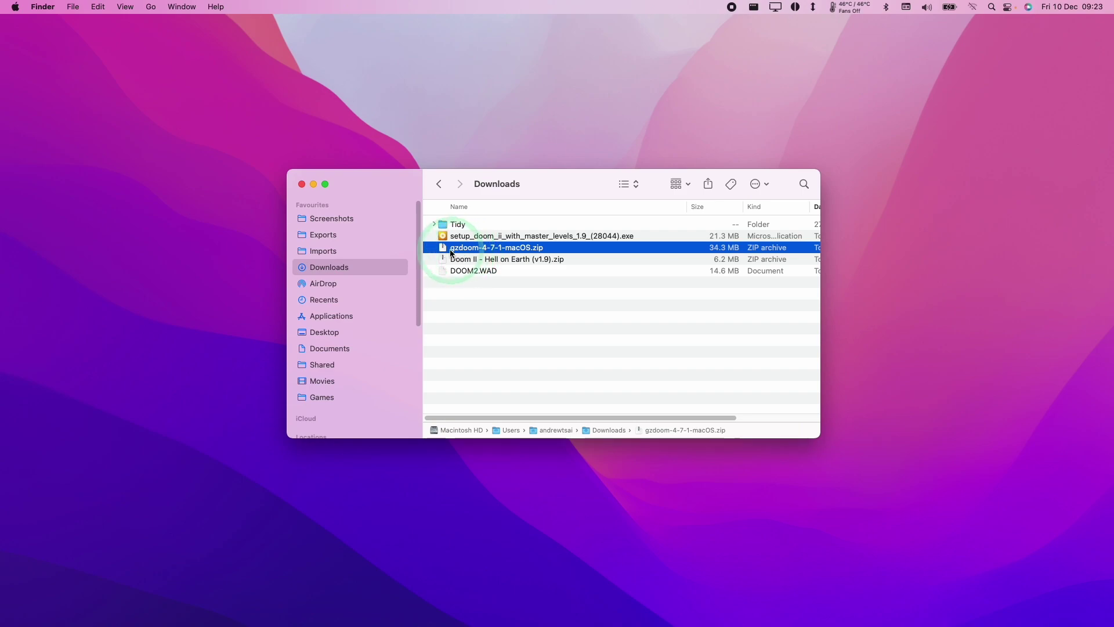
pyautogui.doubleClick(465, 253)
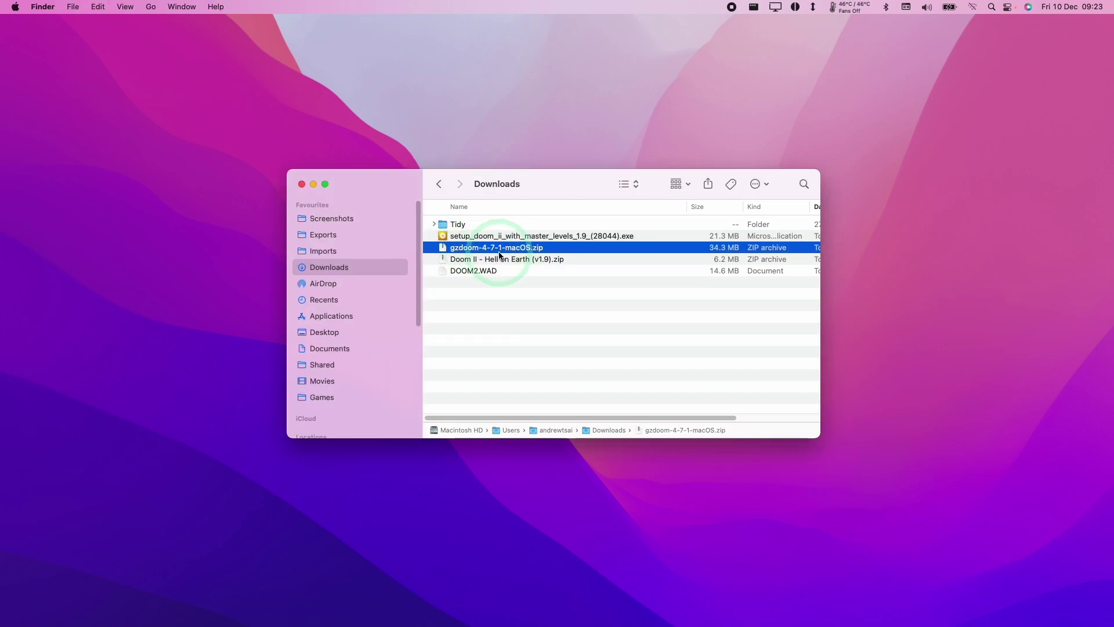
pyautogui.click(434, 282)
pyautogui.click(463, 293)
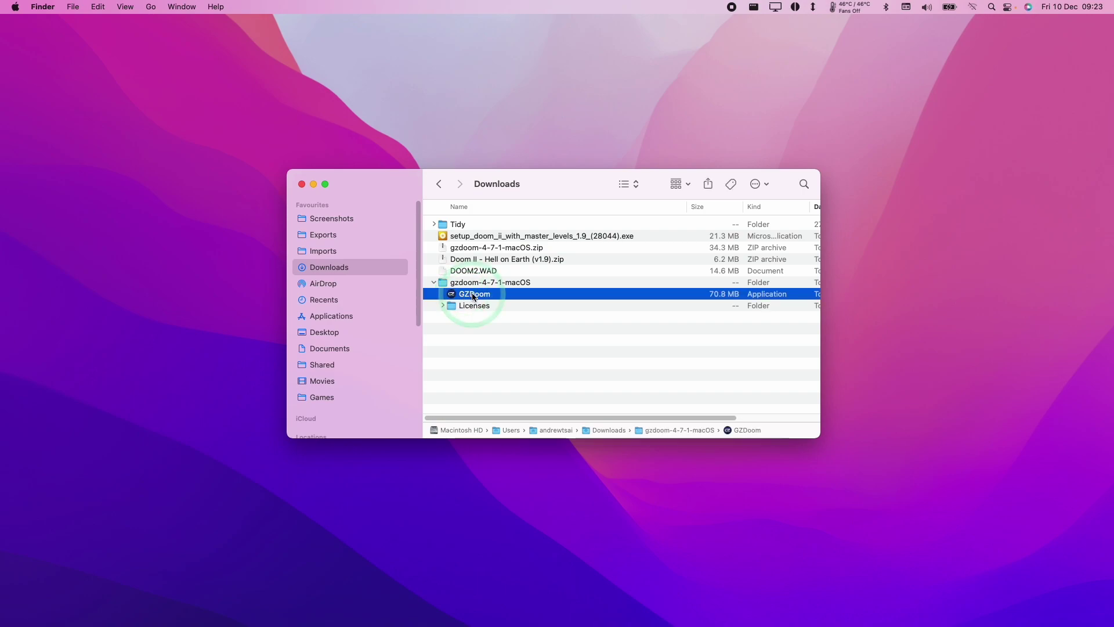
pyautogui.moveTo(462, 298); pyautogui.dragTo(349, 316)
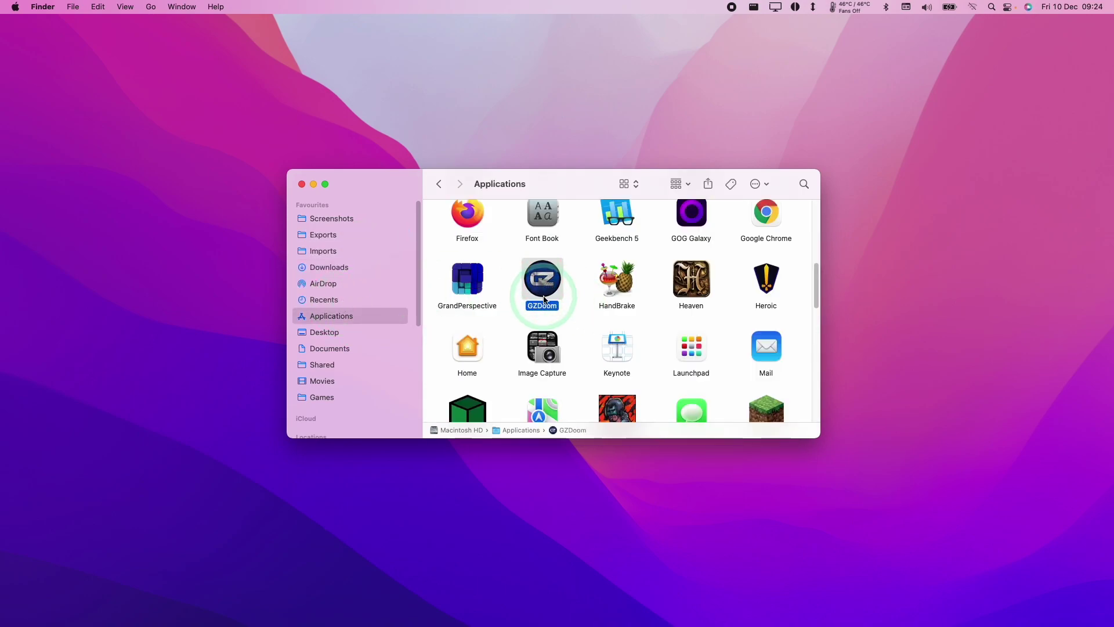
# Step: Launch GZDoom from Applications, allow the downloaded app to open, and read where its console says to place the WAD files
pyautogui.doubleClick(545, 283)
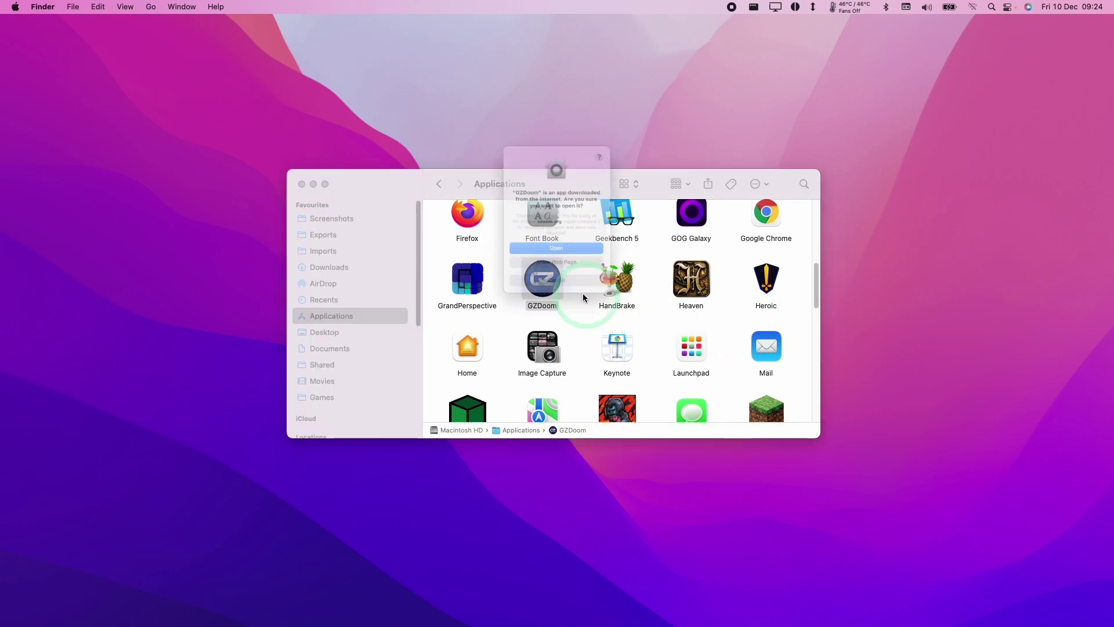
pyautogui.click(515, 257)
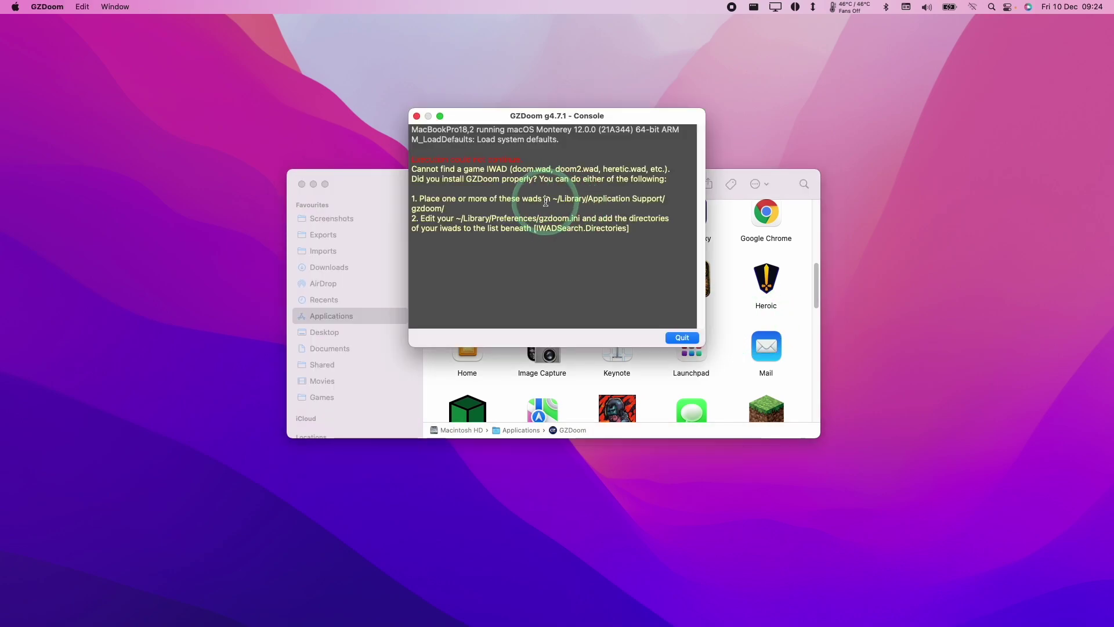
pyautogui.moveTo(555, 199); pyautogui.dragTo(569, 206)
pyautogui.click(522, 202)
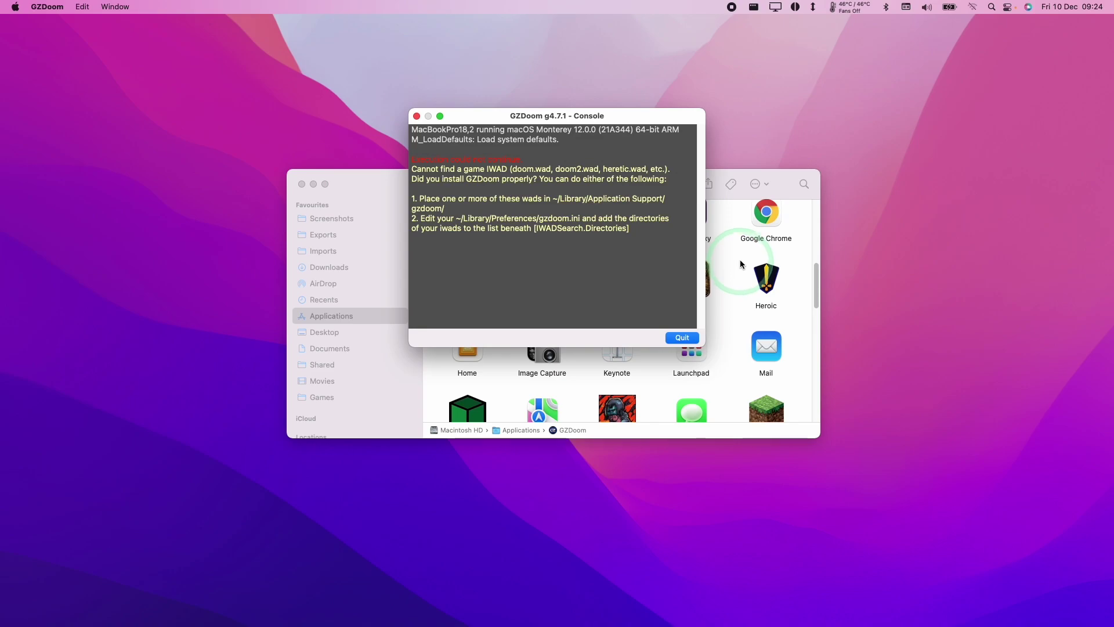
# Step: Return to the Downloads folder in Finder and copy the DOOM2.WAD file
pyautogui.click(755, 250)
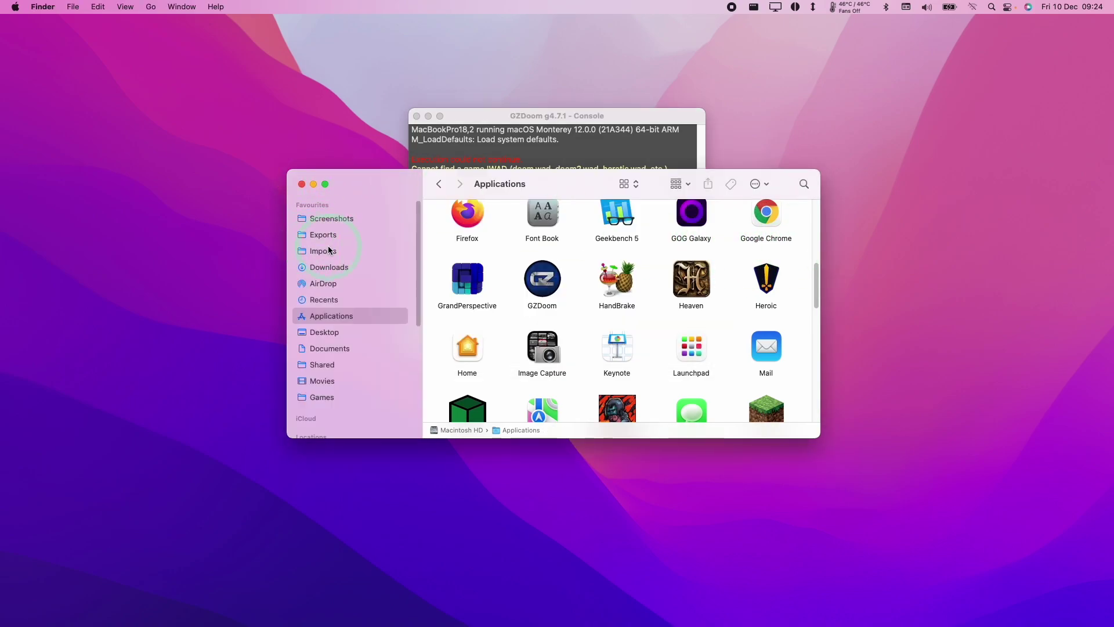
pyautogui.click(313, 266)
pyautogui.click(485, 283)
pyautogui.click(474, 271)
pyautogui.rightClick(466, 274)
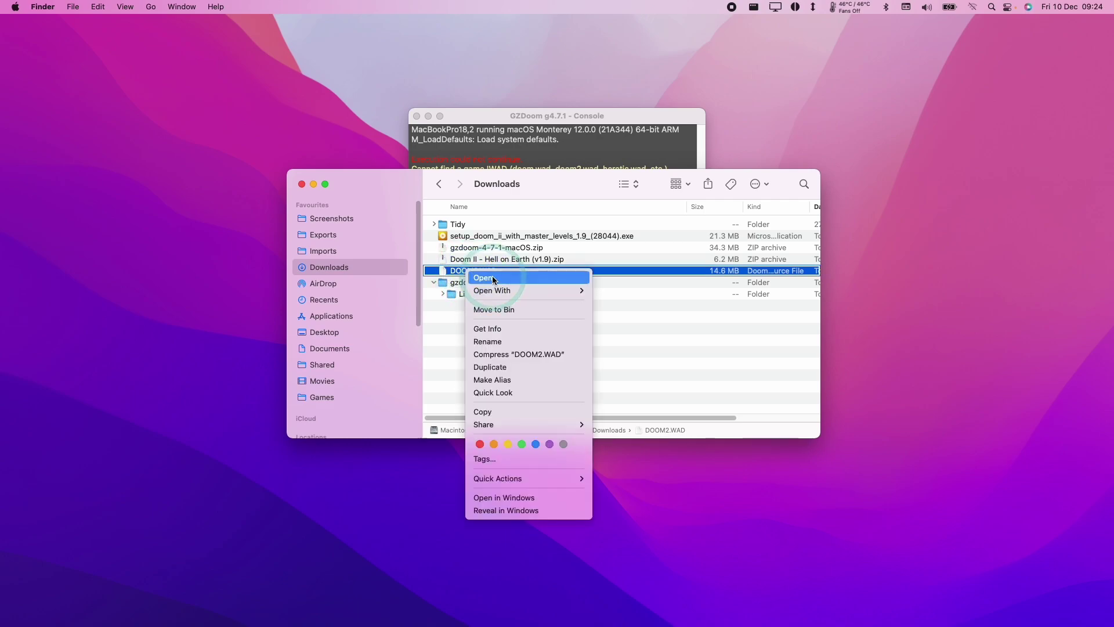
pyautogui.click(511, 411)
pyautogui.click(620, 357)
# Step: Go to the hidden user Library folder and open Application Support
pyautogui.click(153, 7)
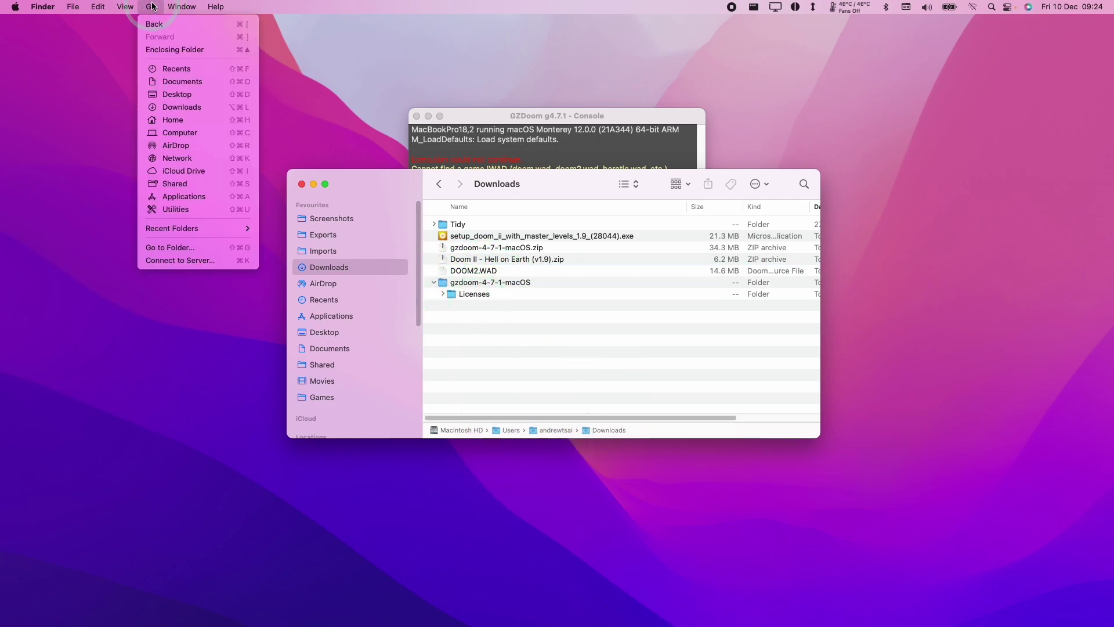
pyautogui.press('alt')
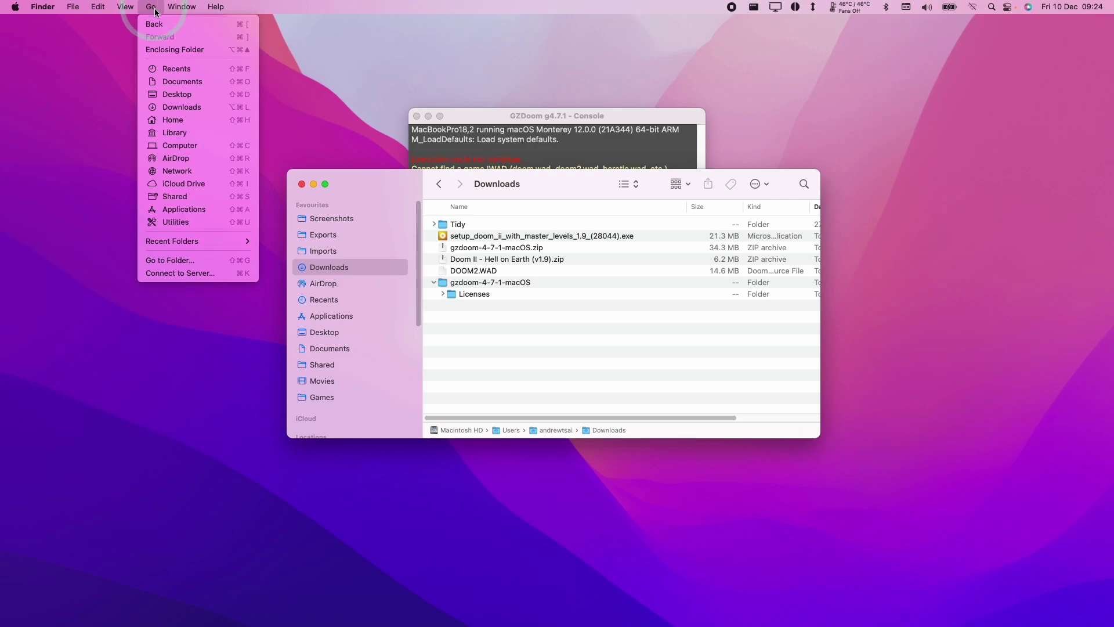
pyautogui.click(180, 133)
pyautogui.click(454, 248)
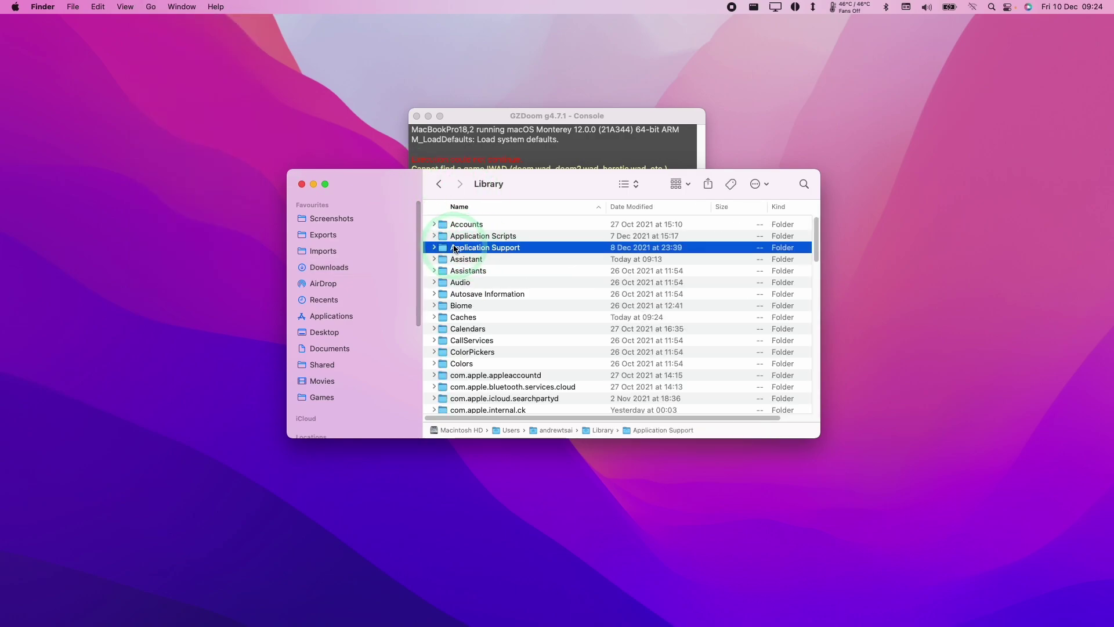
pyautogui.doubleClick(472, 253)
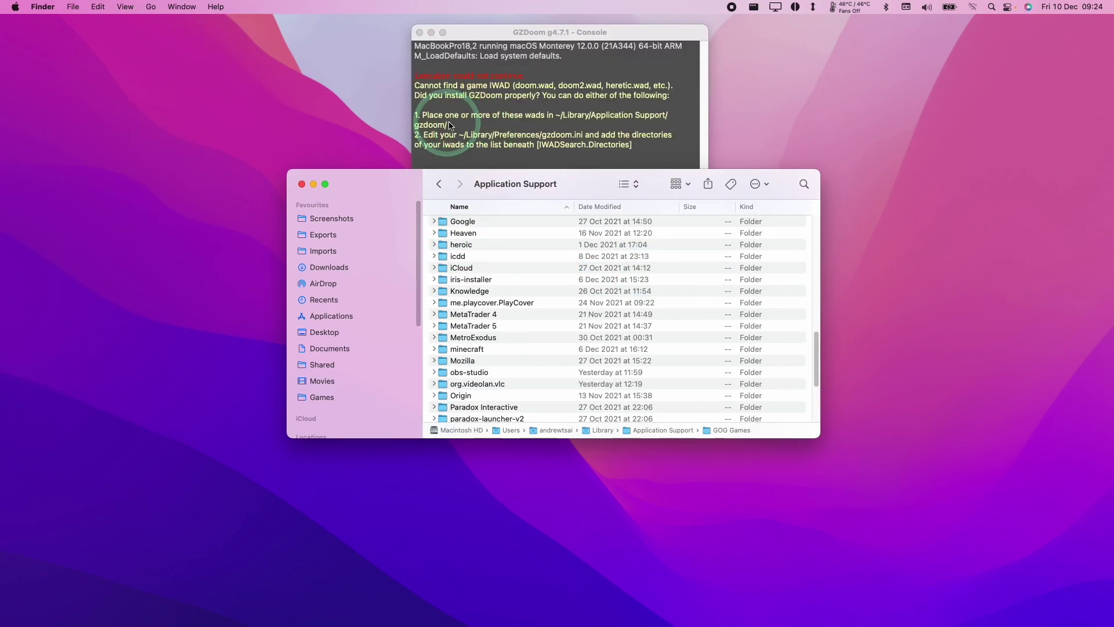
# Step: Create a new folder named gzdoom in Application Support and open it
pyautogui.click(571, 256)
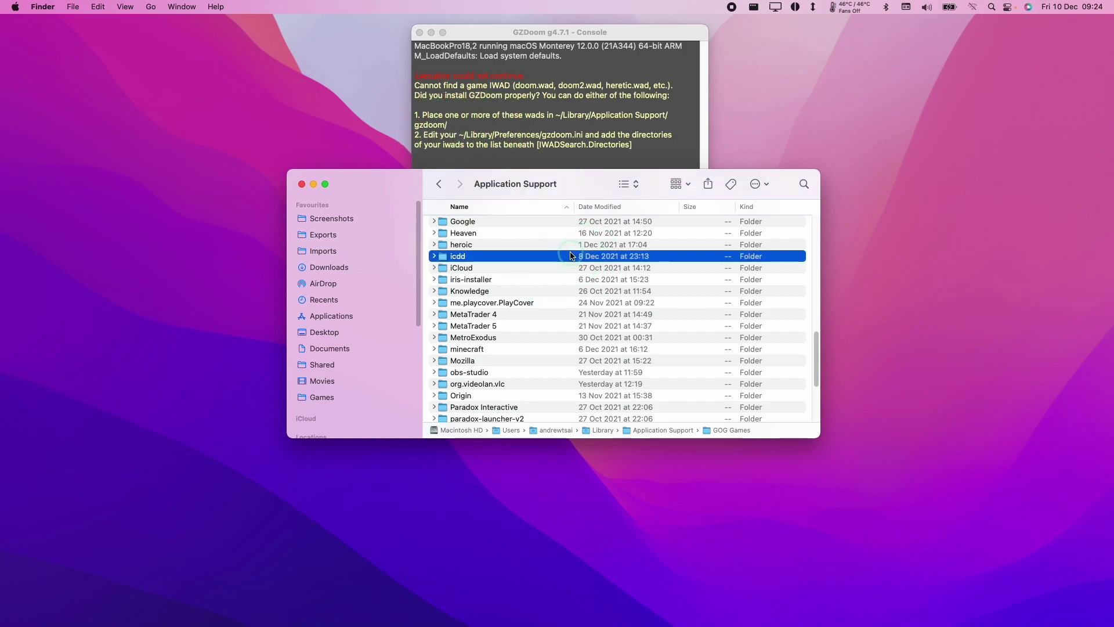
pyautogui.click(72, 7)
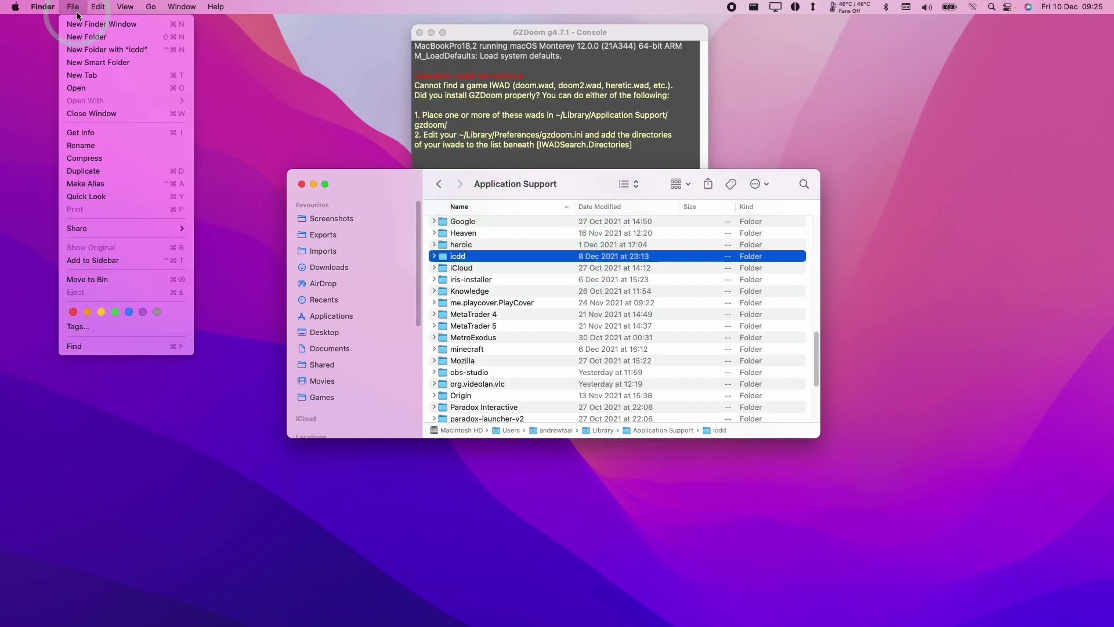
pyautogui.click(95, 38)
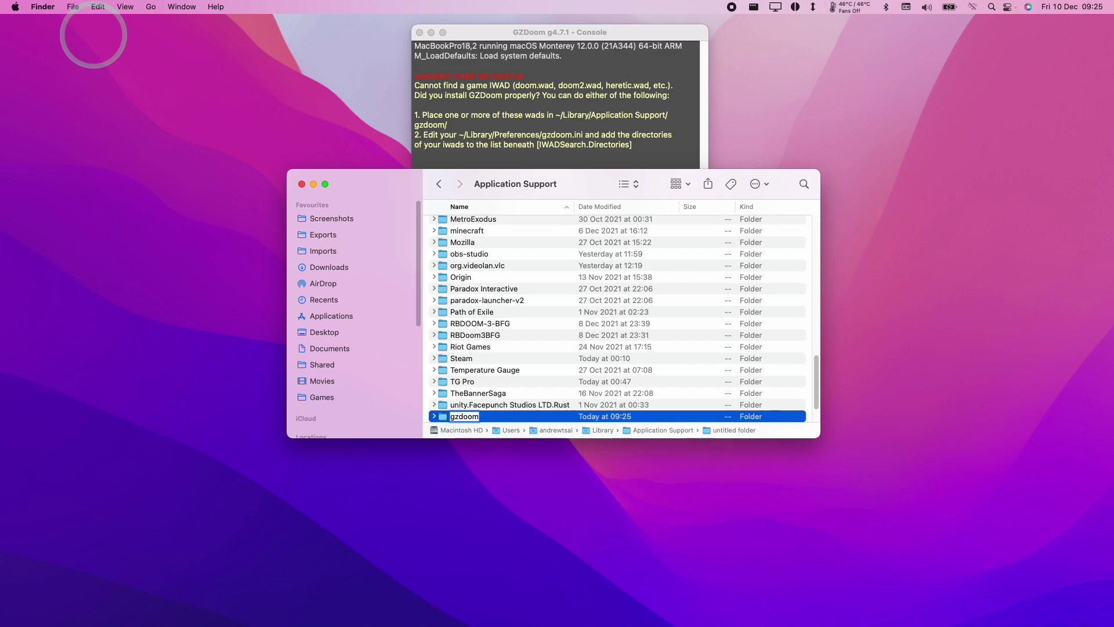
pyautogui.press('Return')
pyautogui.click(452, 277)
pyautogui.doubleClick(458, 277)
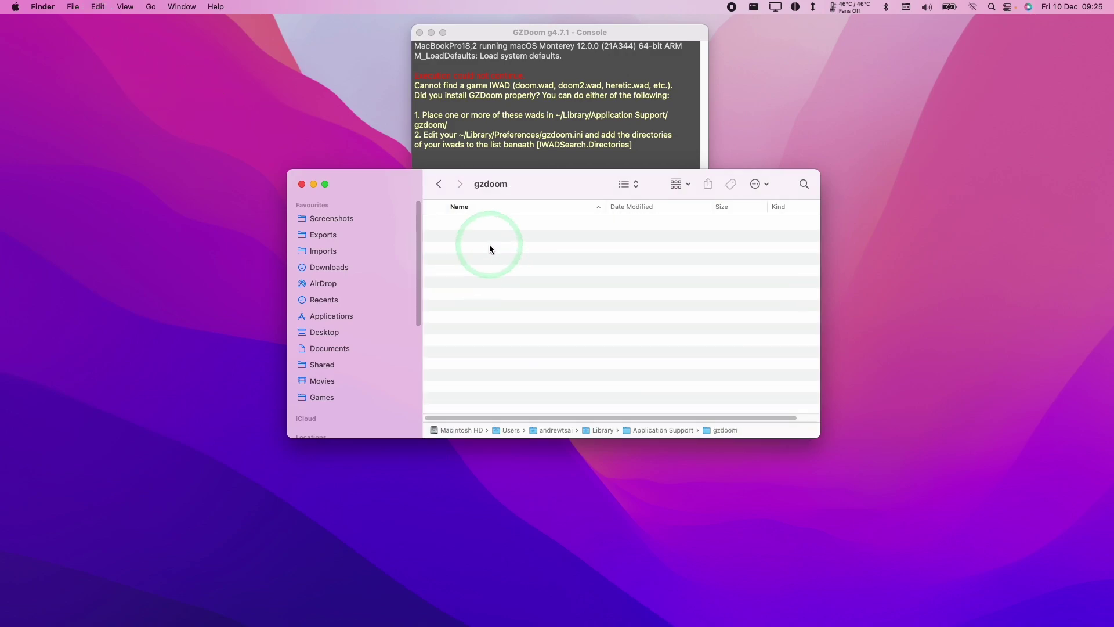
# Step: Paste the copied DOOM2.WAD file into the gzdoom folder
pyautogui.rightClick(482, 254)
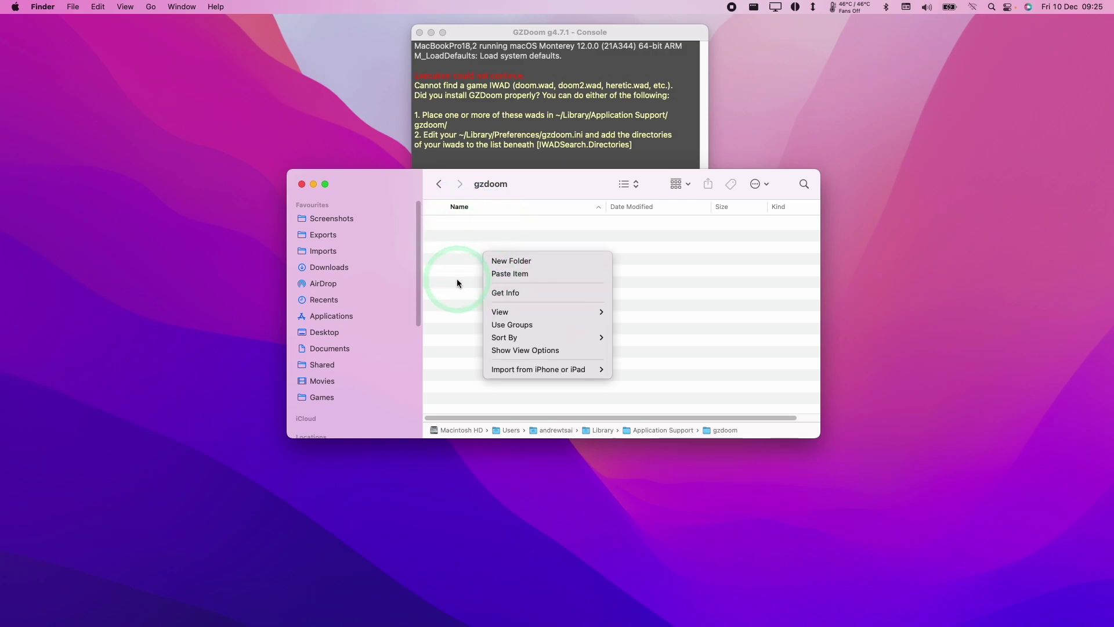
pyautogui.click(510, 273)
pyautogui.click(457, 227)
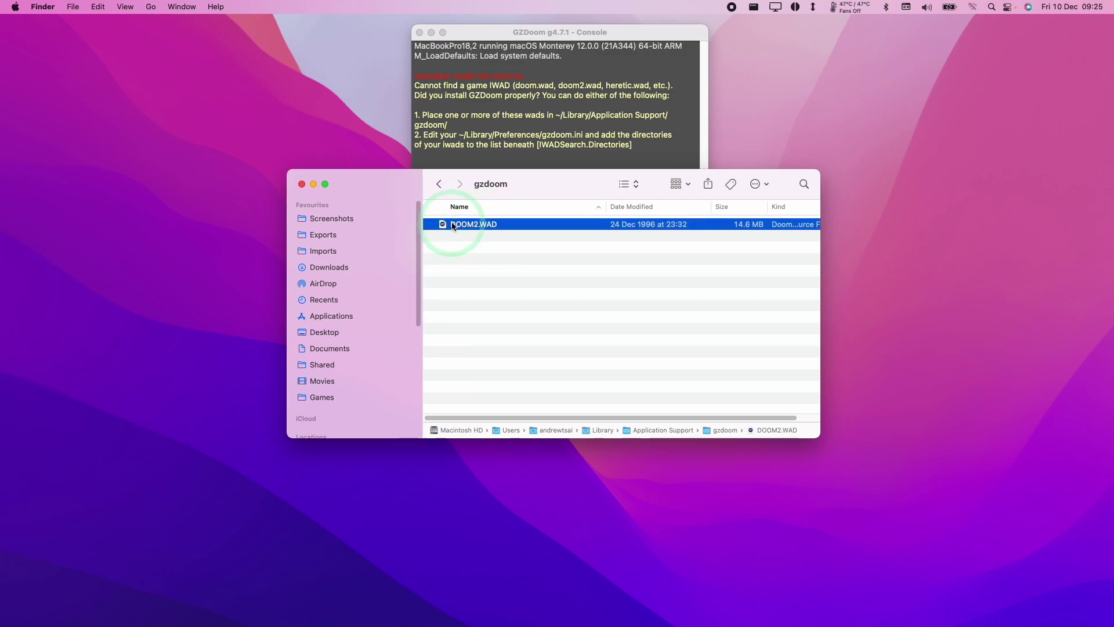
pyautogui.click(496, 250)
# Step: Launch GZDoom from the Applications folder and start a Doom II game from its main menu
pyautogui.click(346, 311)
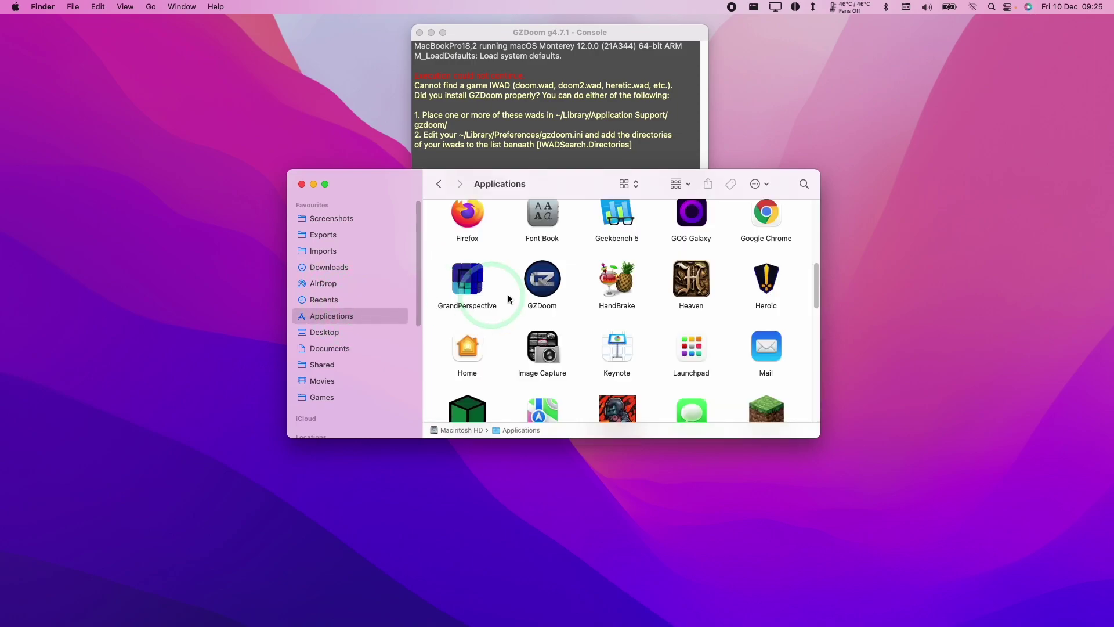
pyautogui.doubleClick(527, 283)
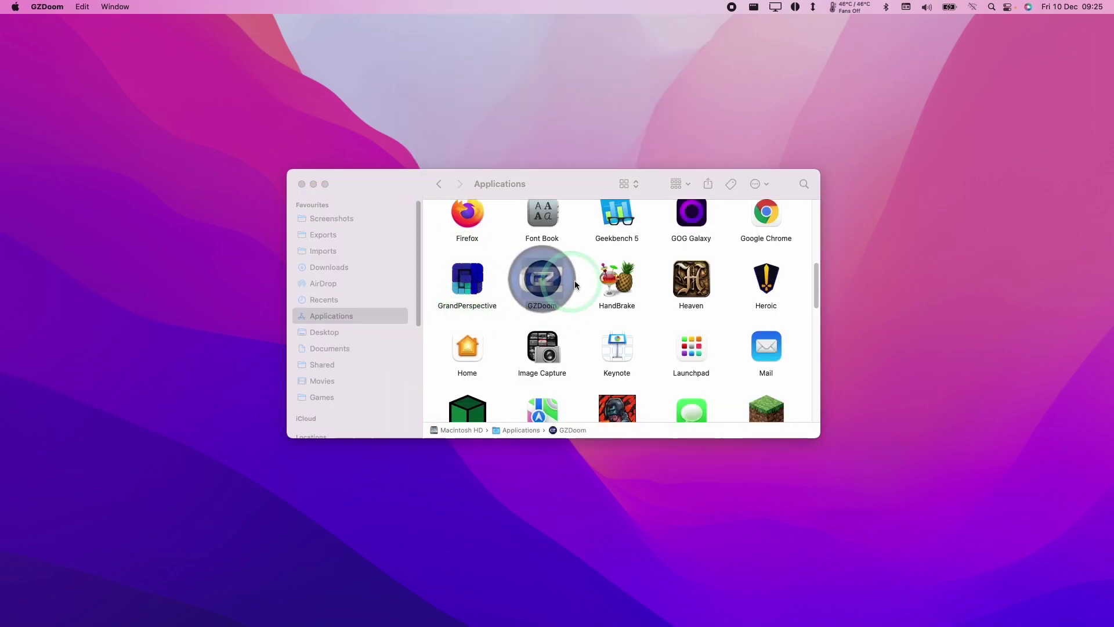
pyautogui.press('Up')
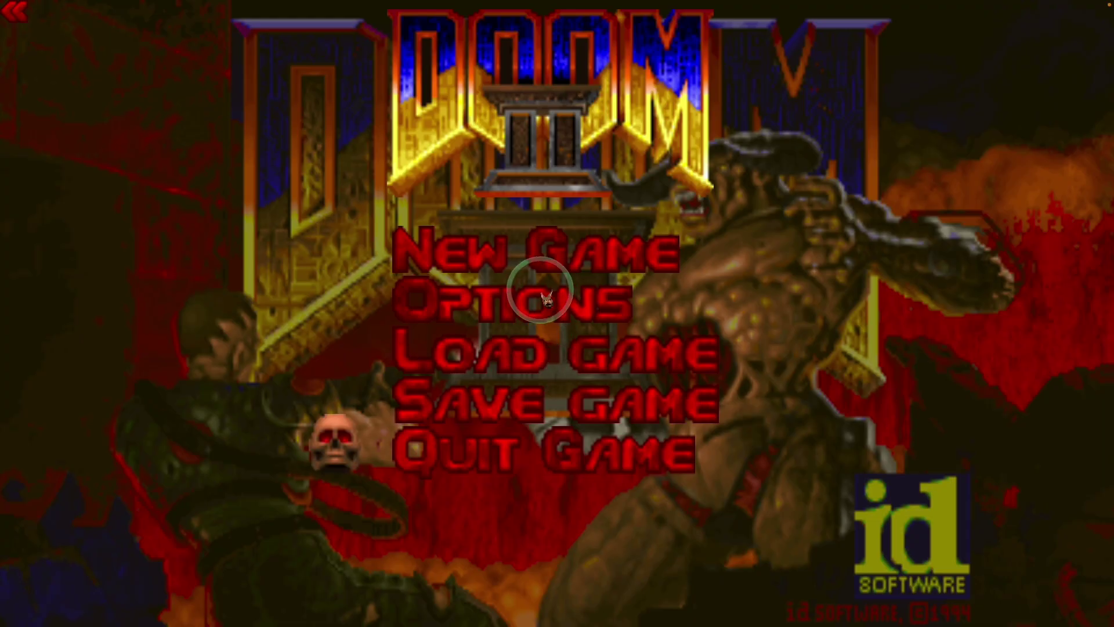
pyautogui.press('Up')
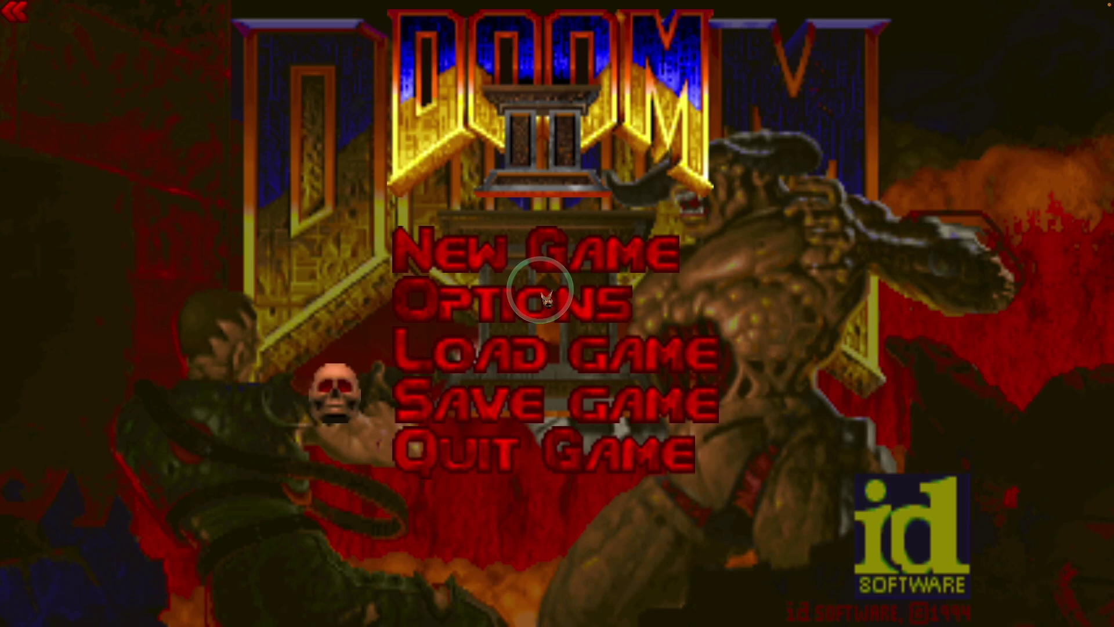
pyautogui.press('Up')
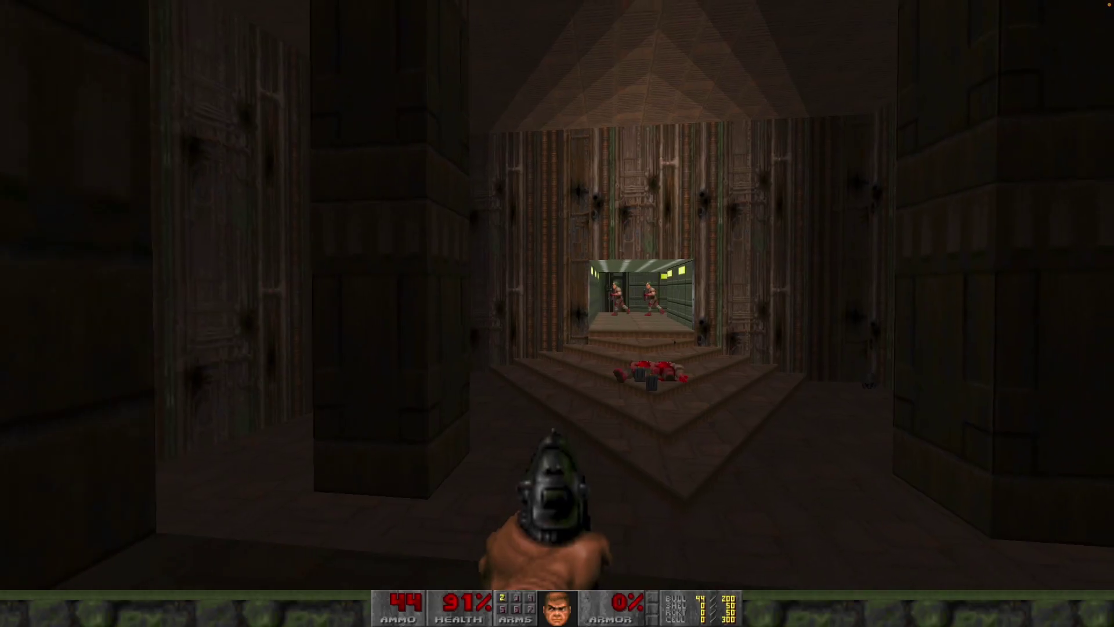
pyautogui.press('ctrl')
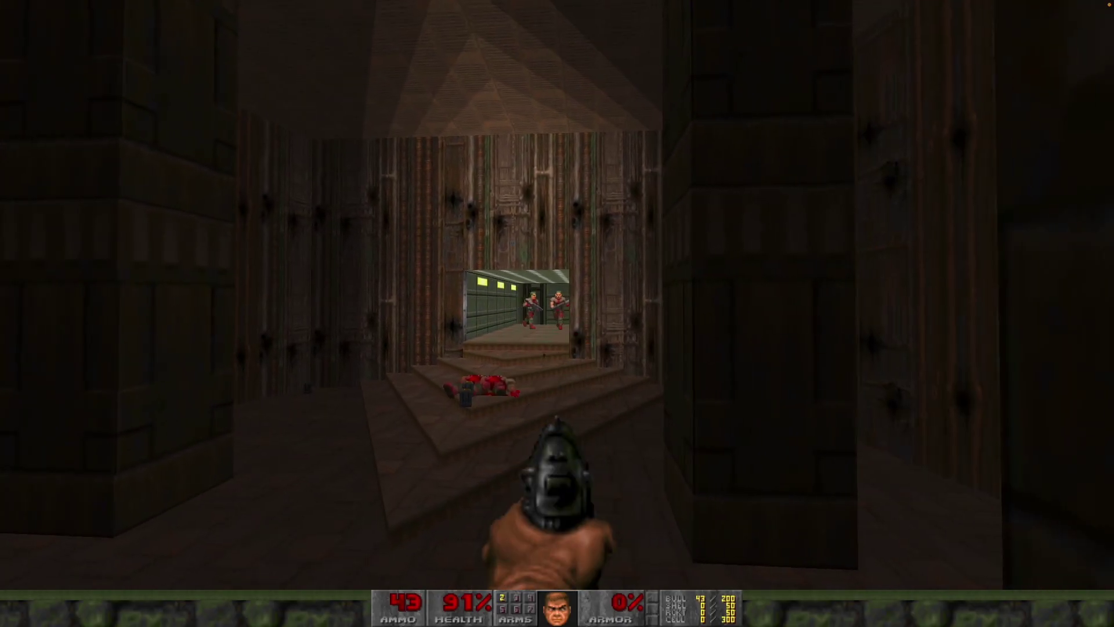
pyautogui.press('a')
pyautogui.press('ctrl')
pyautogui.press('ctrl')
pyautogui.press('ctrl')
pyautogui.press('ctrl')
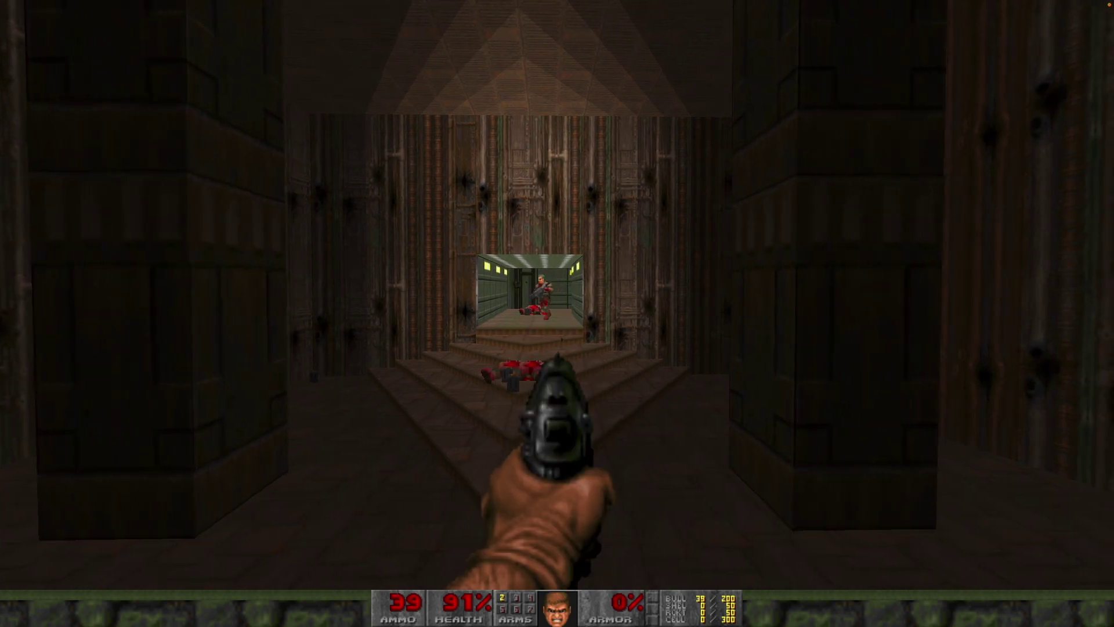
pyautogui.press('ctrl')
pyautogui.press('Left')
pyautogui.press('Right')
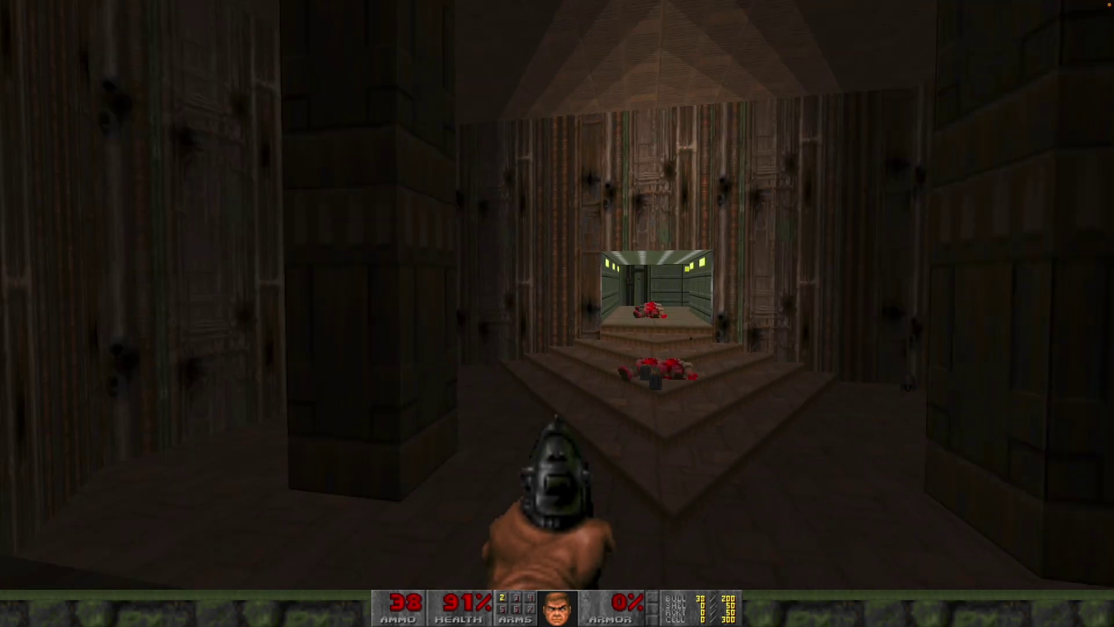
pyautogui.press('s')
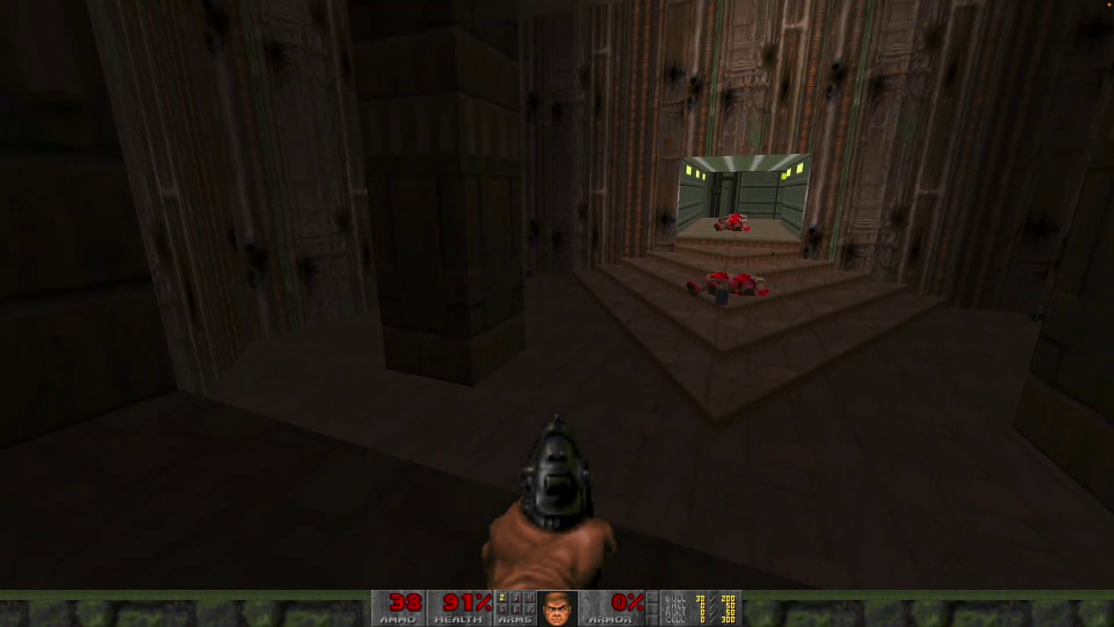
pyautogui.press('Right')
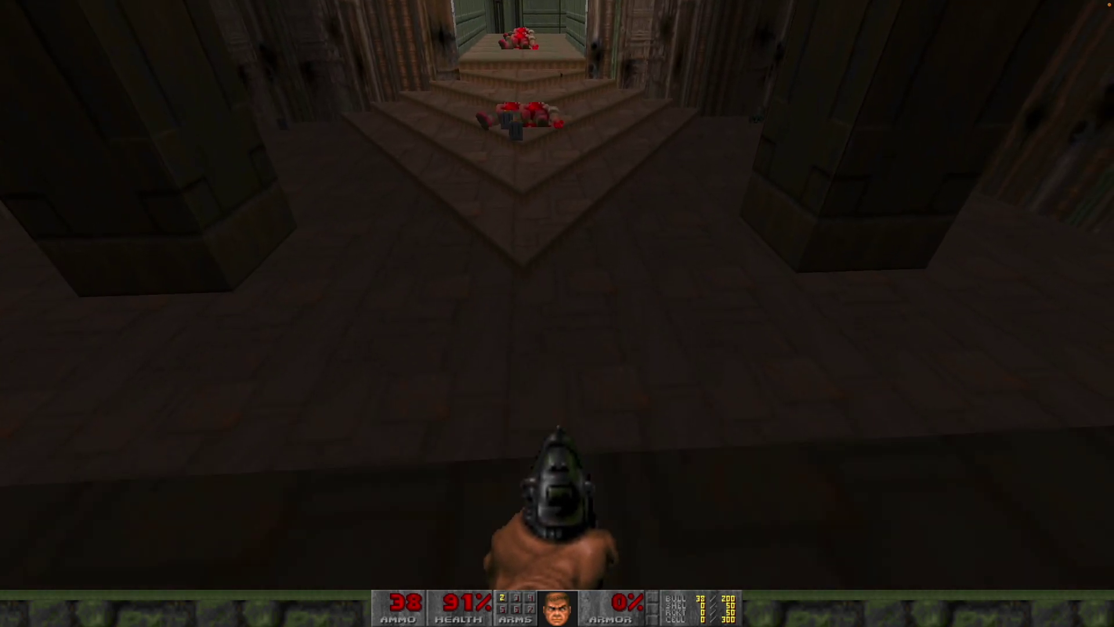
pyautogui.press('w')
pyautogui.press('d')
pyautogui.press('a')
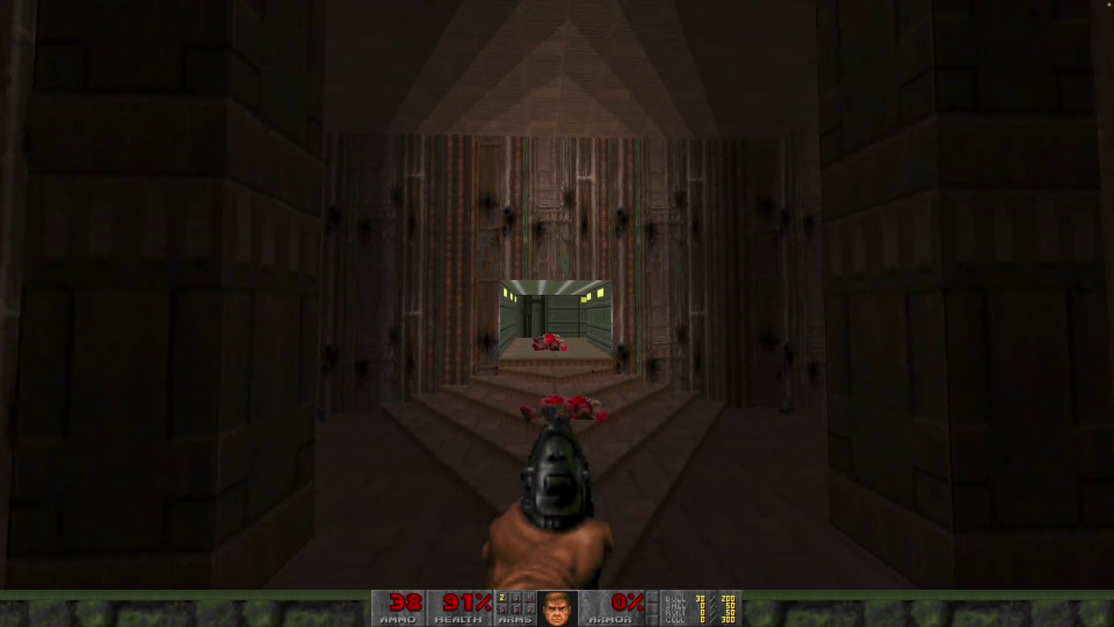
pyautogui.press('Down')
pyautogui.press('Right')
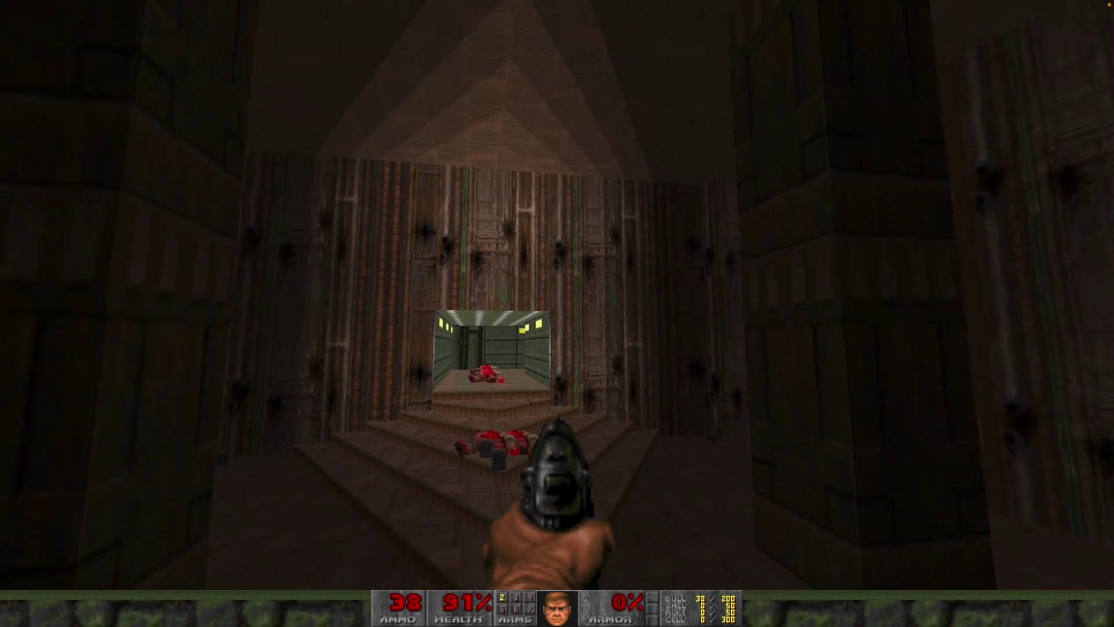
pyautogui.press('Right')
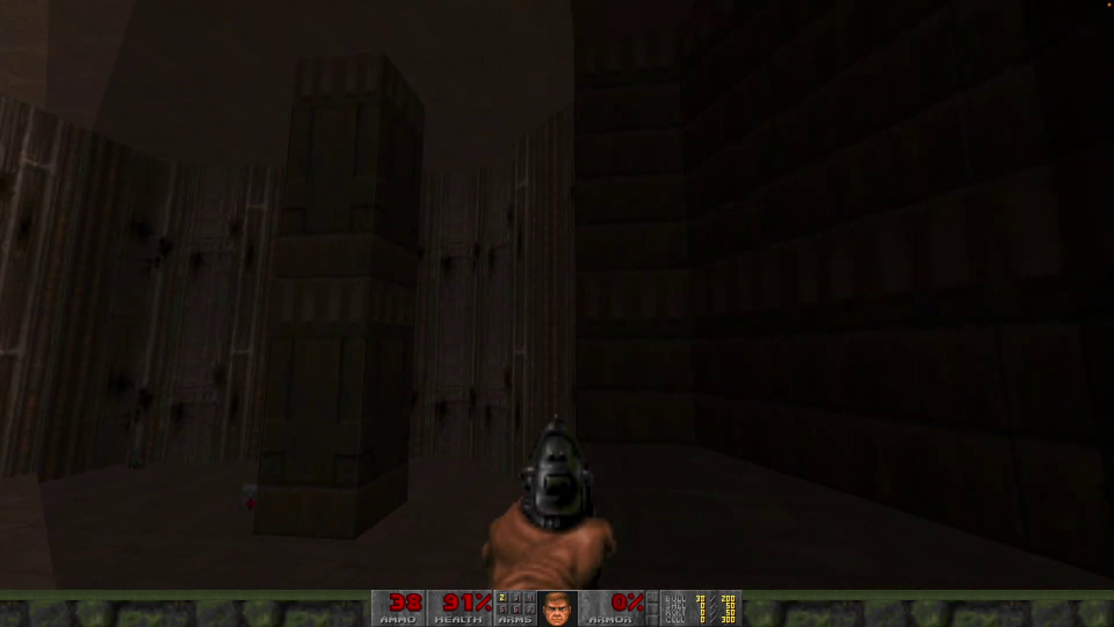
pyautogui.press('Left')
pyautogui.press('w')
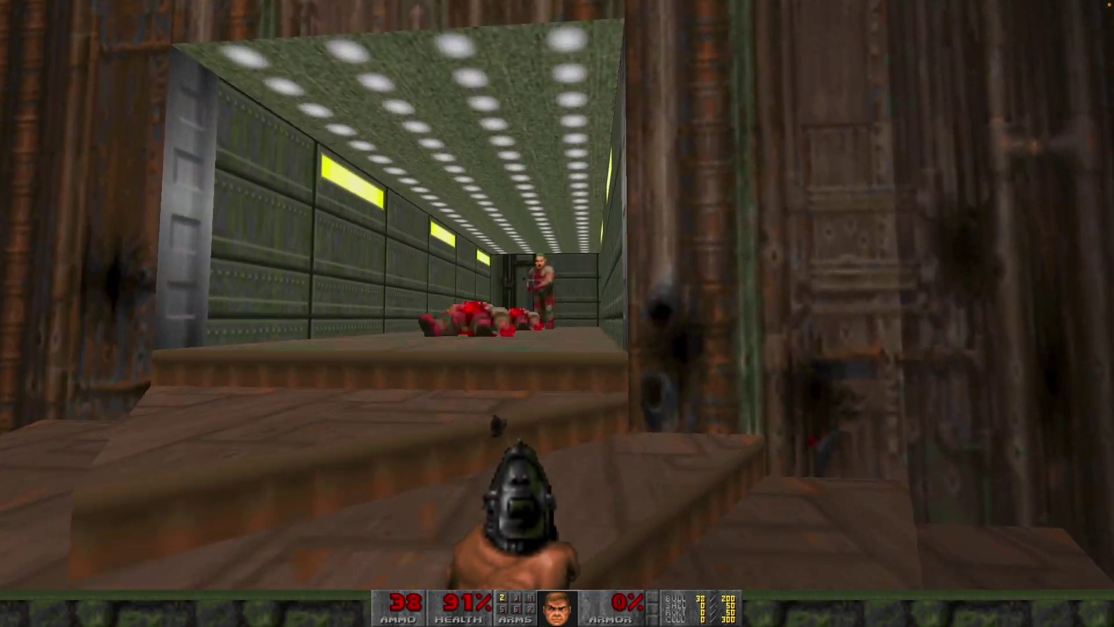
pyautogui.press('ctrl')
pyautogui.press('ctrl')
pyautogui.press('w')
pyautogui.press('ctrl')
pyautogui.press('ctrl')
pyautogui.press('Right')
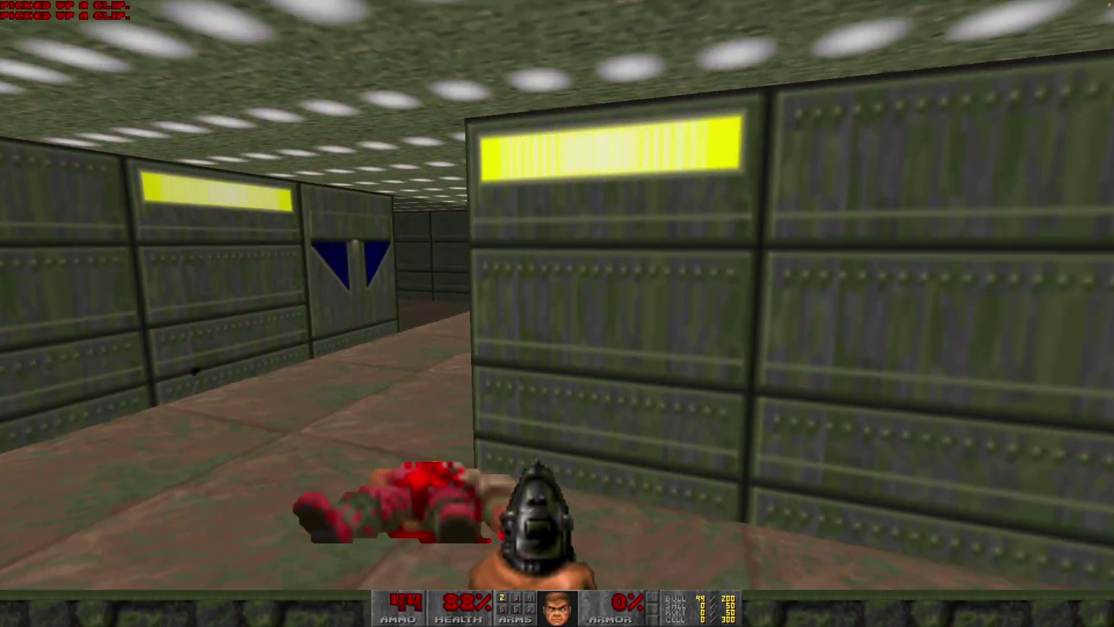
pyautogui.press('a')
pyautogui.press('Right')
pyautogui.press('Up')
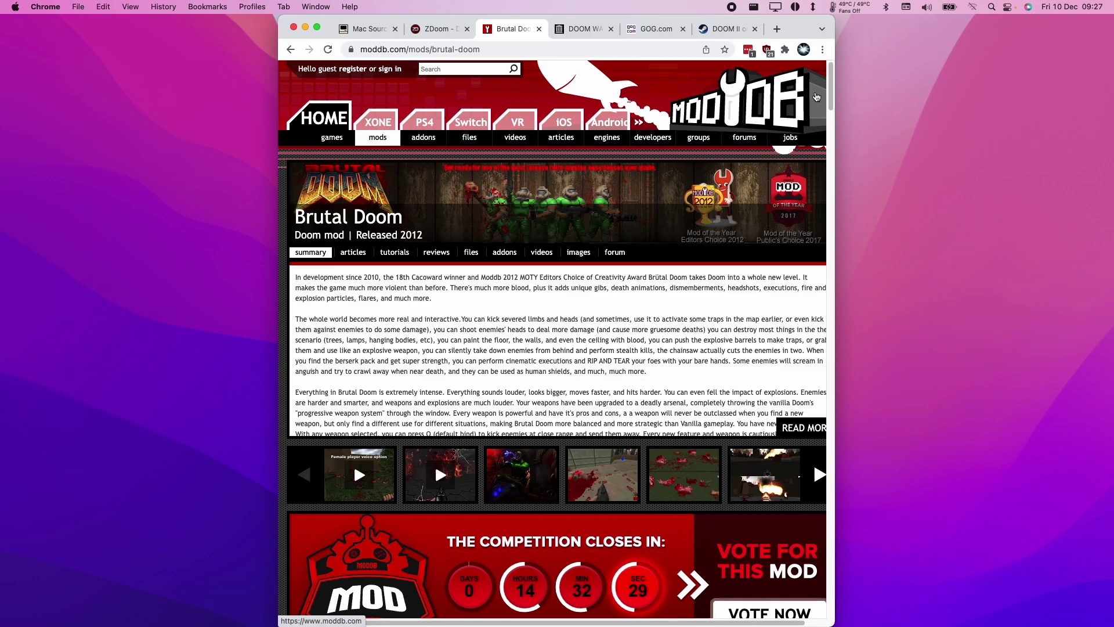
# Step: Switch to Chrome, open the files list of the Brutal Doom mod on ModDB, and open the Brutal Doom v21 entry
pyautogui.click(446, 51)
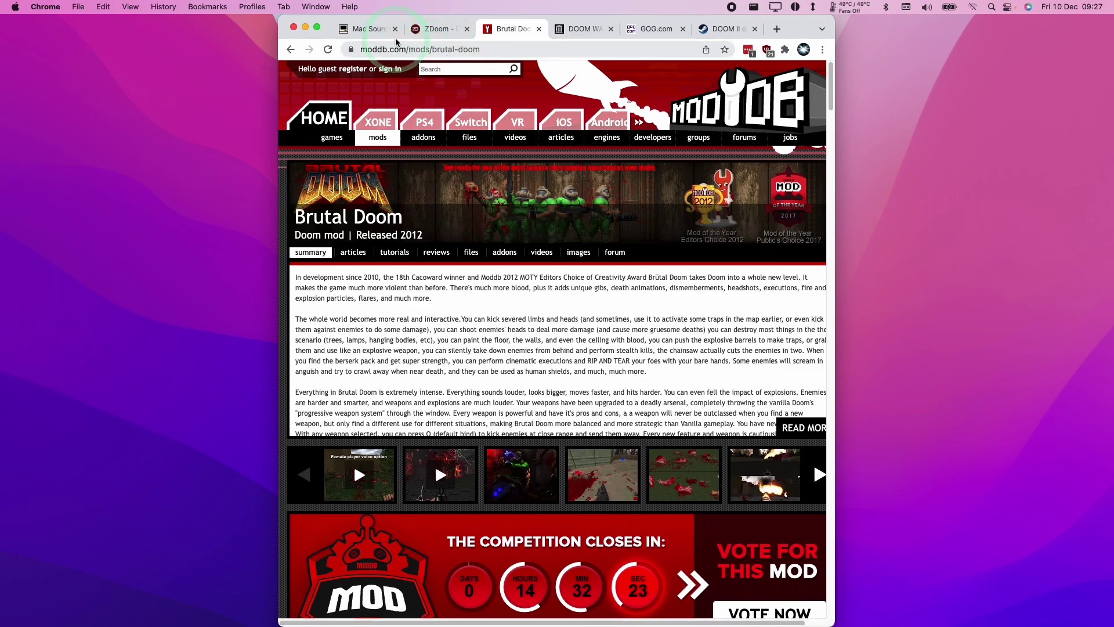
pyautogui.click(830, 95)
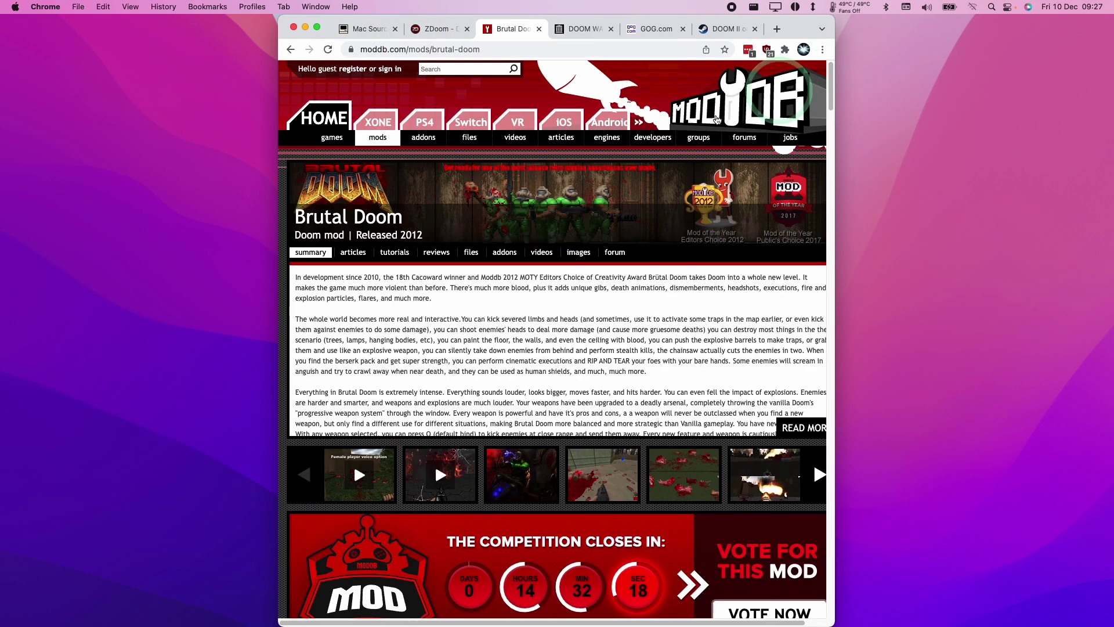
pyautogui.click(471, 252)
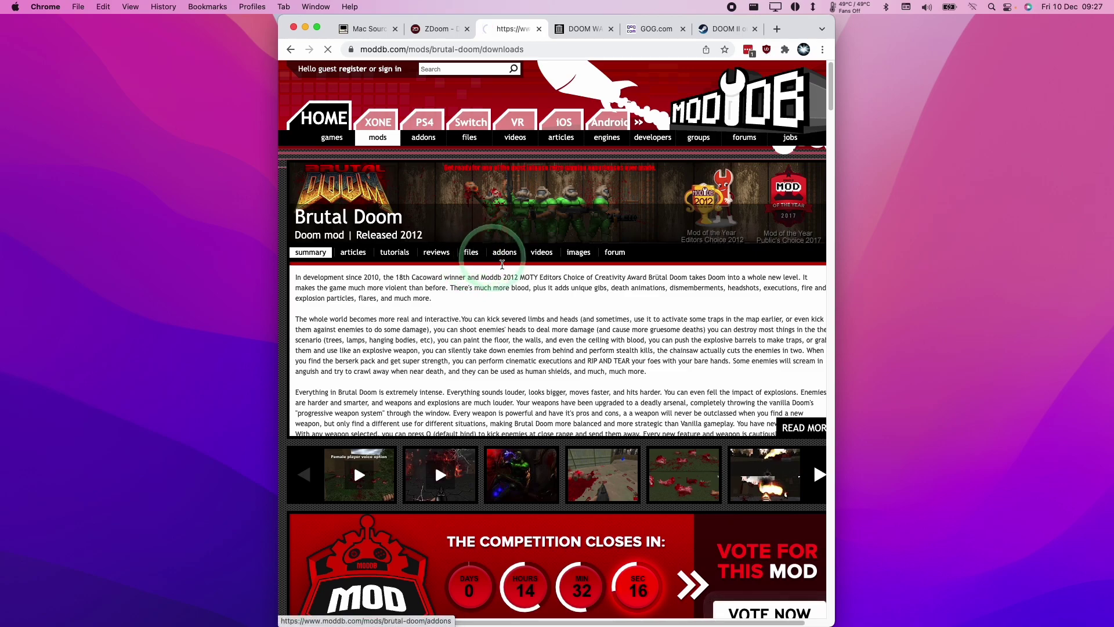
pyautogui.scroll(-3, 406, 377)
pyautogui.click(394, 426)
pyautogui.click(420, 430)
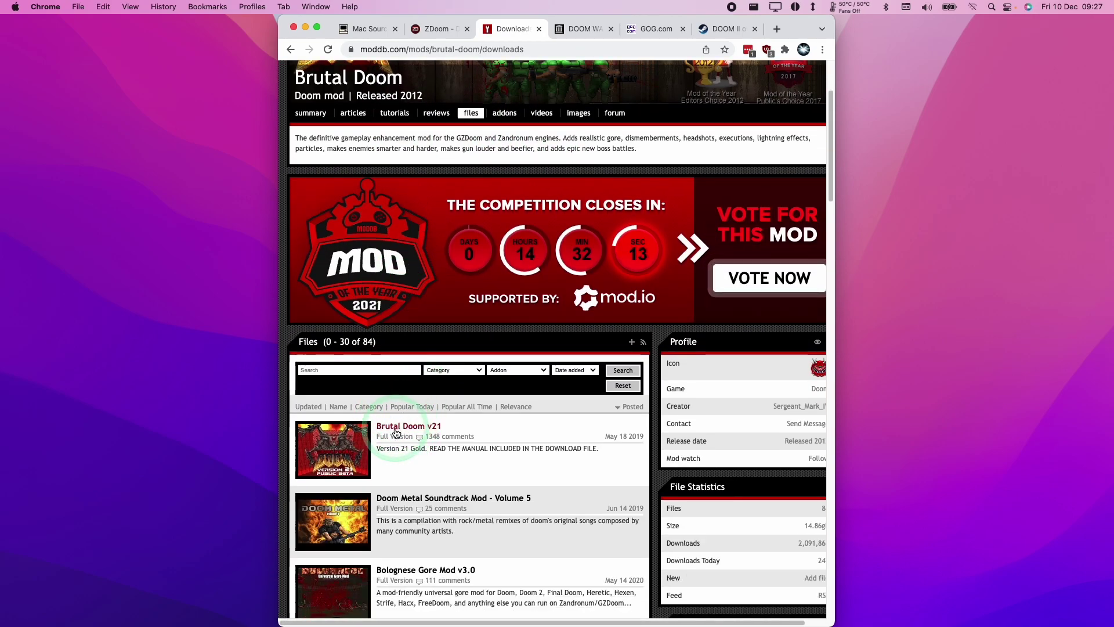
pyautogui.click(497, 443)
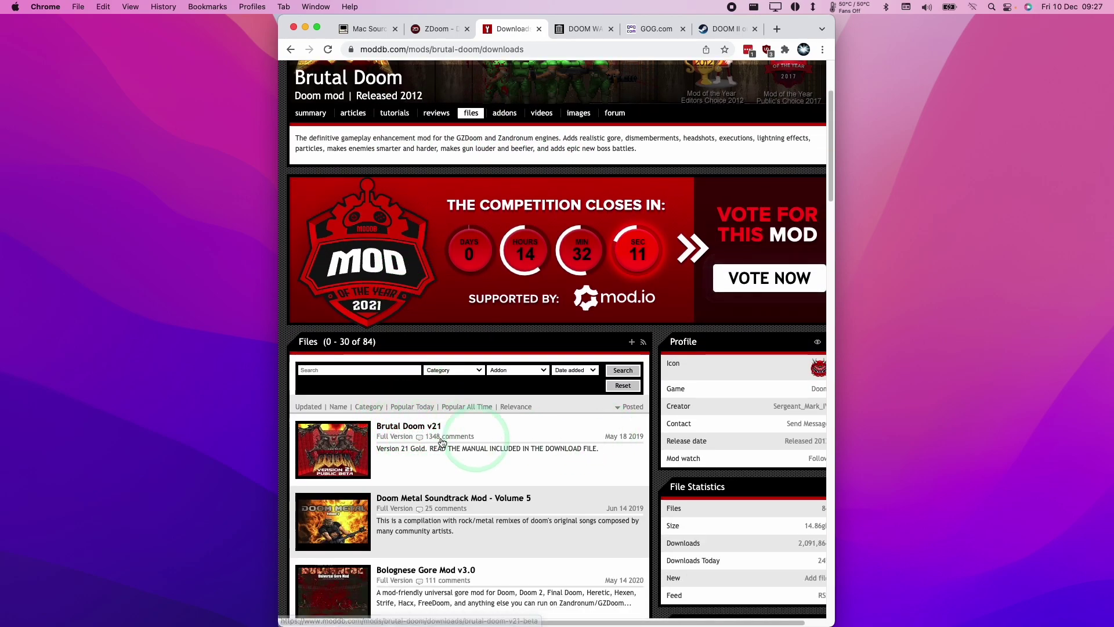
pyautogui.click(413, 432)
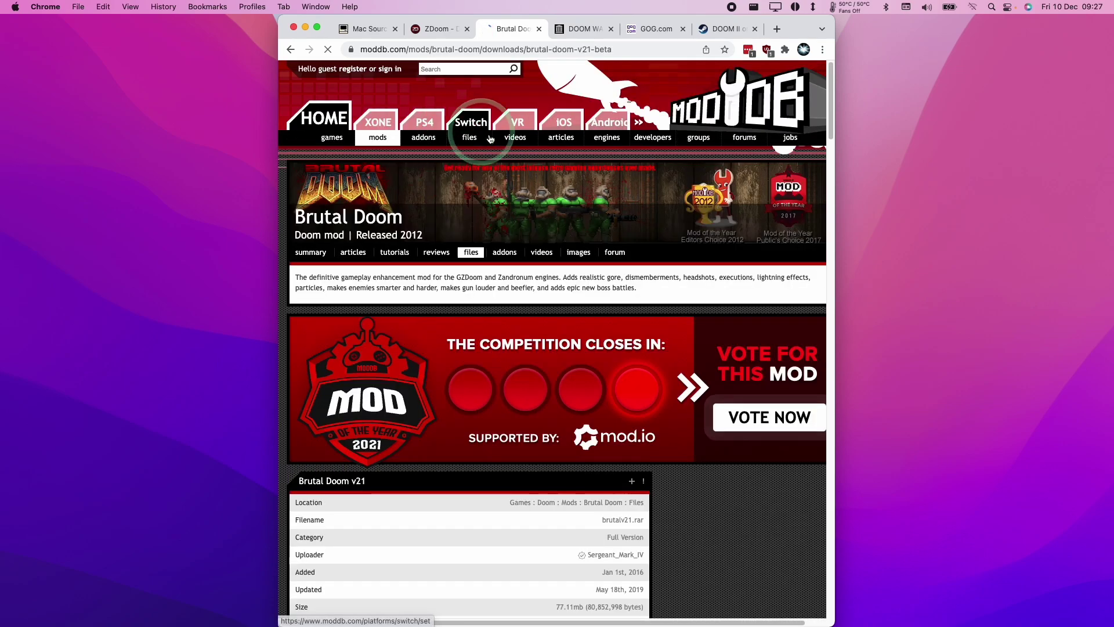
# Step: Download brutalv21.rar from the Brutal Doom v21 page and locate it in the Downloads folder in Finder
pyautogui.scroll(-4, 484, 332)
pyautogui.click(475, 471)
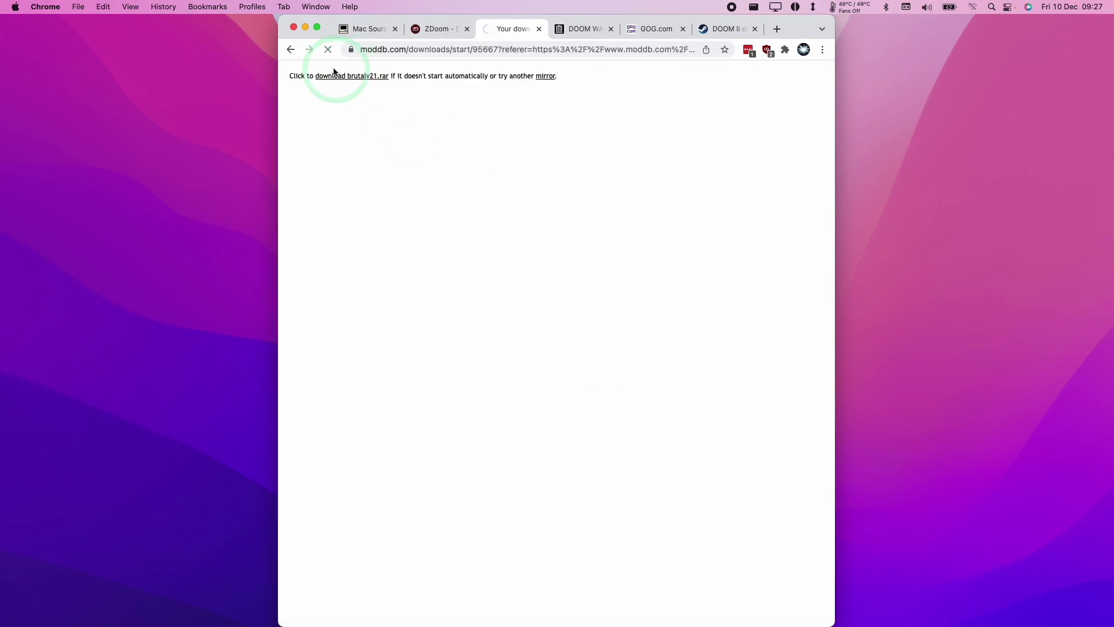
pyautogui.click(389, 437)
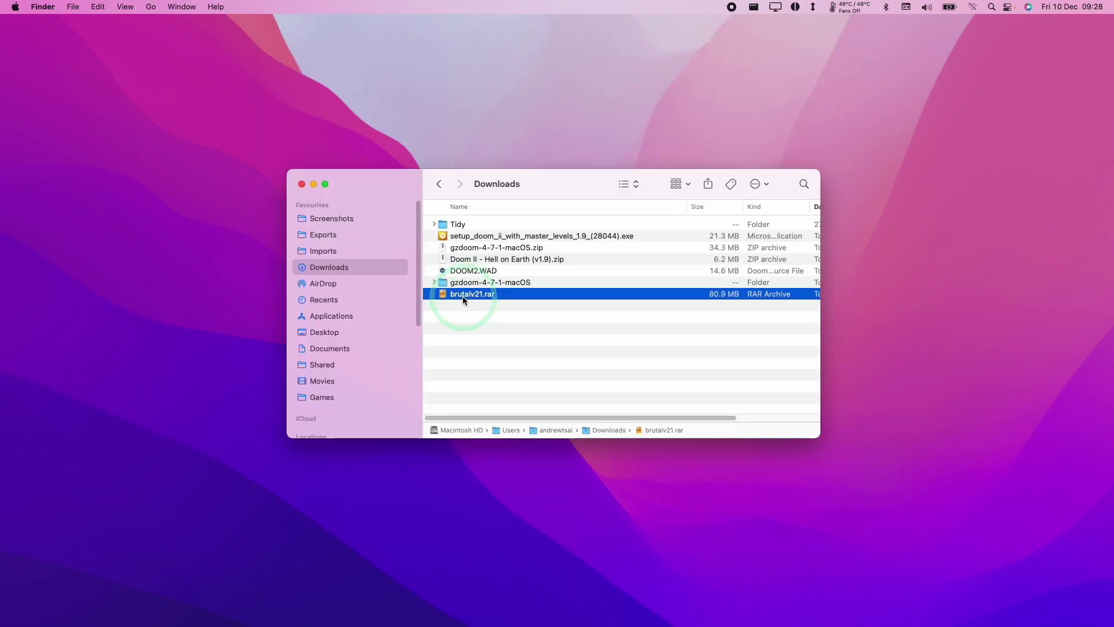
# Step: Extract brutalv21.rar and move brutalv21.pk3 from the extracted brutalv21 folder to the desktop
pyautogui.doubleClick(465, 296)
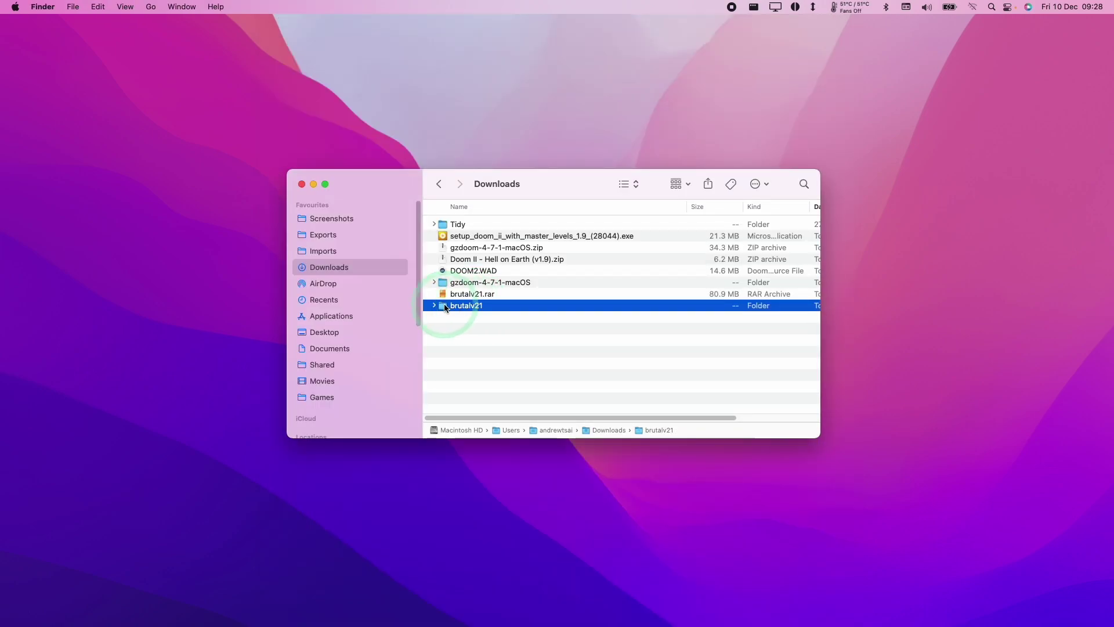
pyautogui.click(434, 306)
pyautogui.click(477, 319)
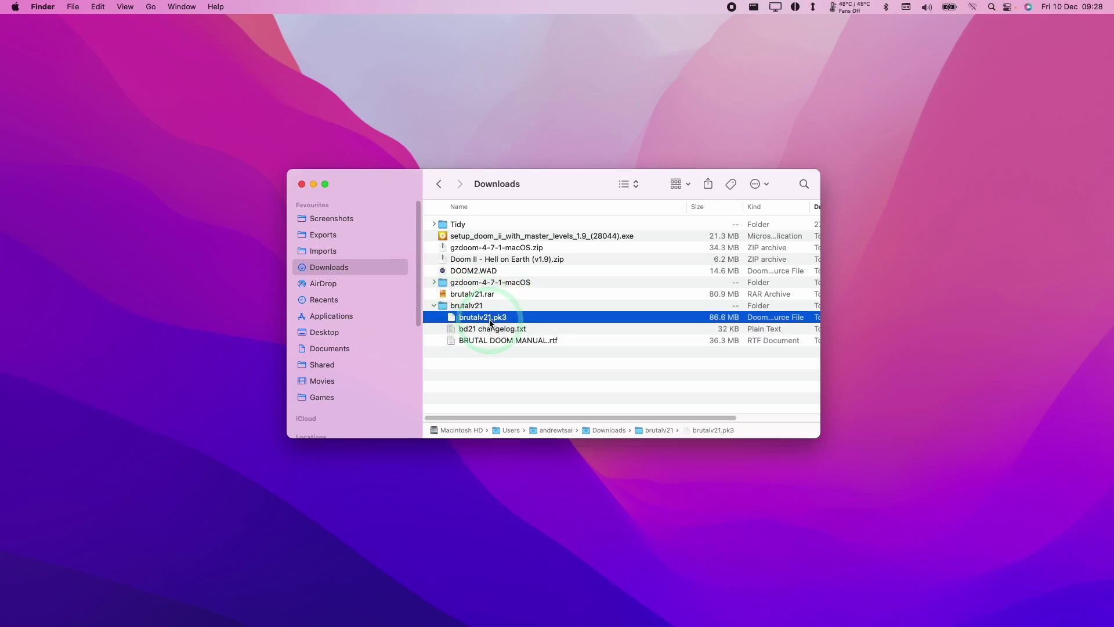
pyautogui.click(488, 319)
pyautogui.moveTo(467, 323); pyautogui.dragTo(576, 82)
# Step: Open brutalv21.pk3 from the desktop with GZDoom in the Applications folder and move through the Brutal Doom main menu
pyautogui.click(343, 315)
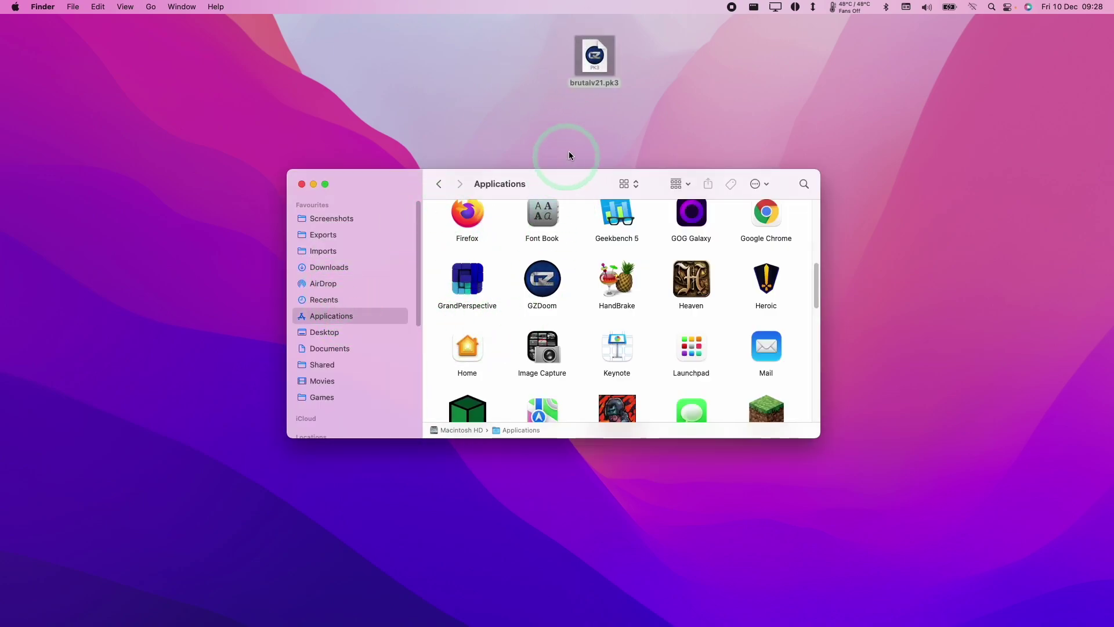
pyautogui.moveTo(584, 68); pyautogui.dragTo(545, 288)
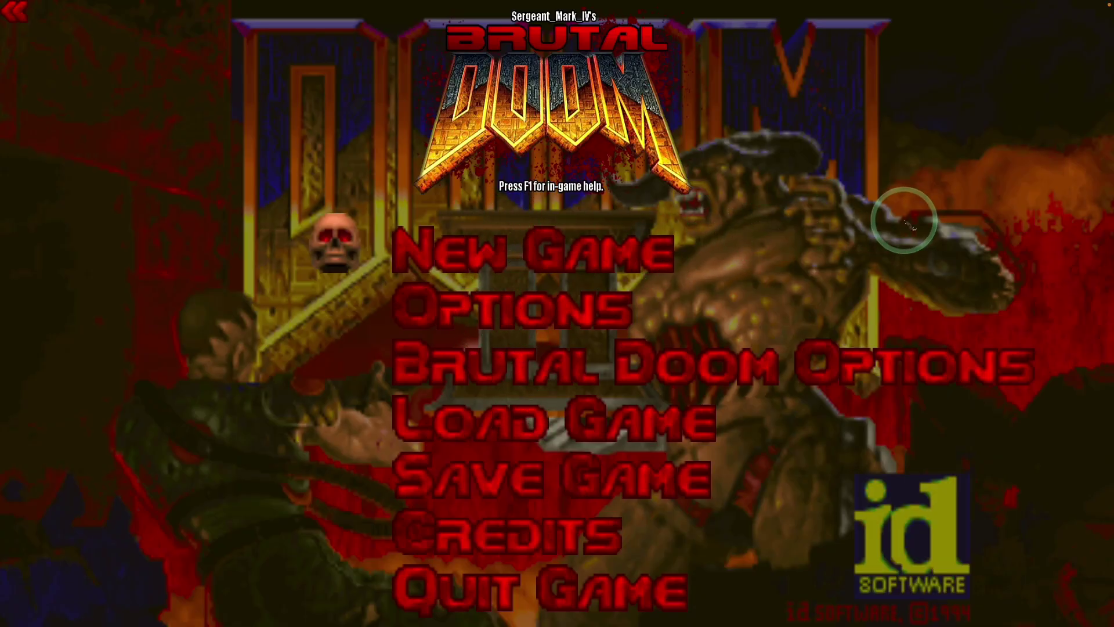
pyautogui.press('Down')
pyautogui.press('Down')
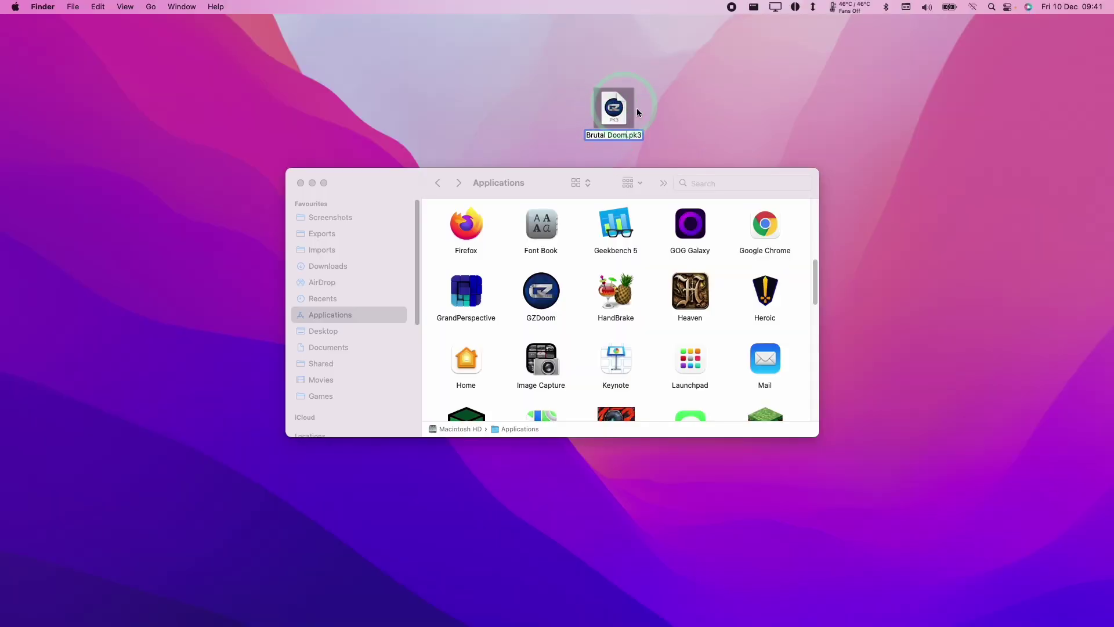
# Step: Move the mod file, named Brutal Doom.pk3, from the desktop into the Applications folder and launch it from there
pyautogui.moveTo(612, 109); pyautogui.dragTo(615, 270)
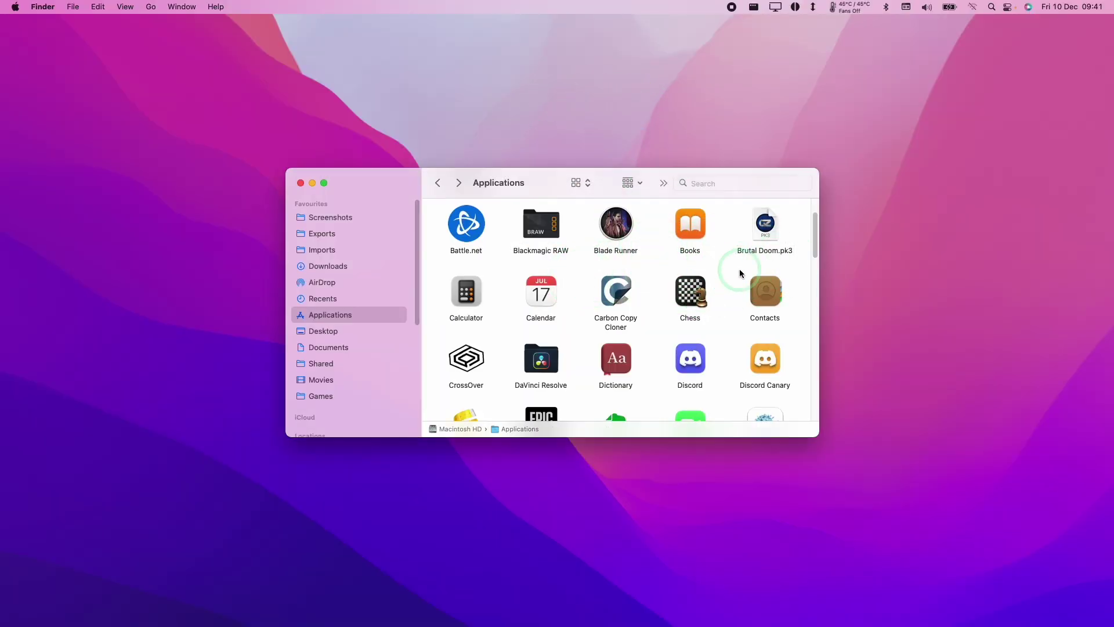
pyautogui.click(766, 229)
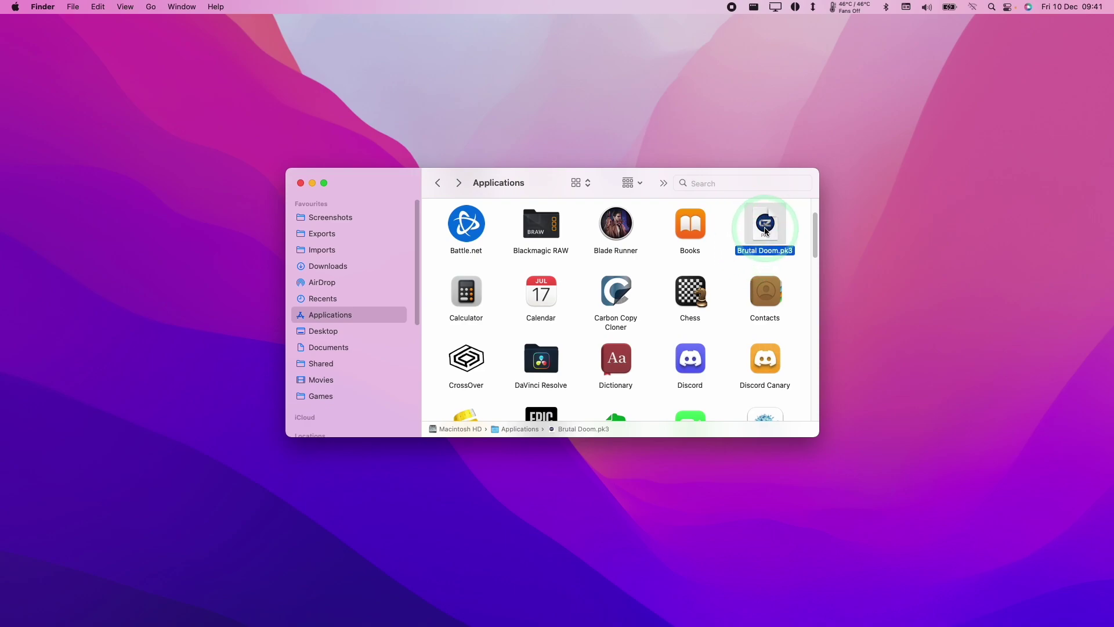
pyautogui.doubleClick(766, 229)
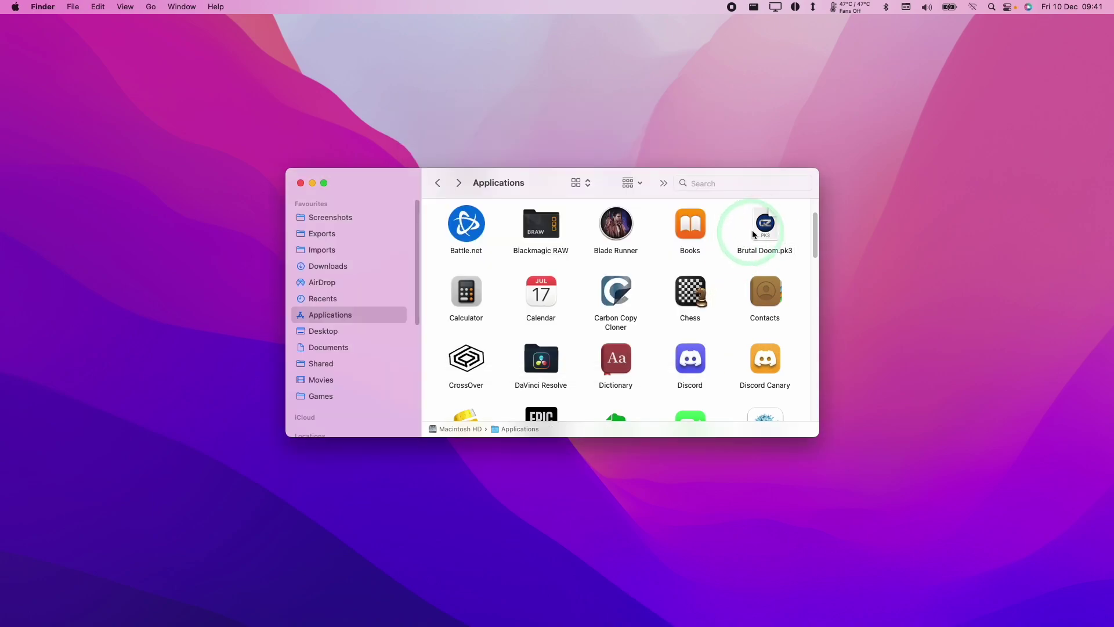
pyautogui.click(760, 231)
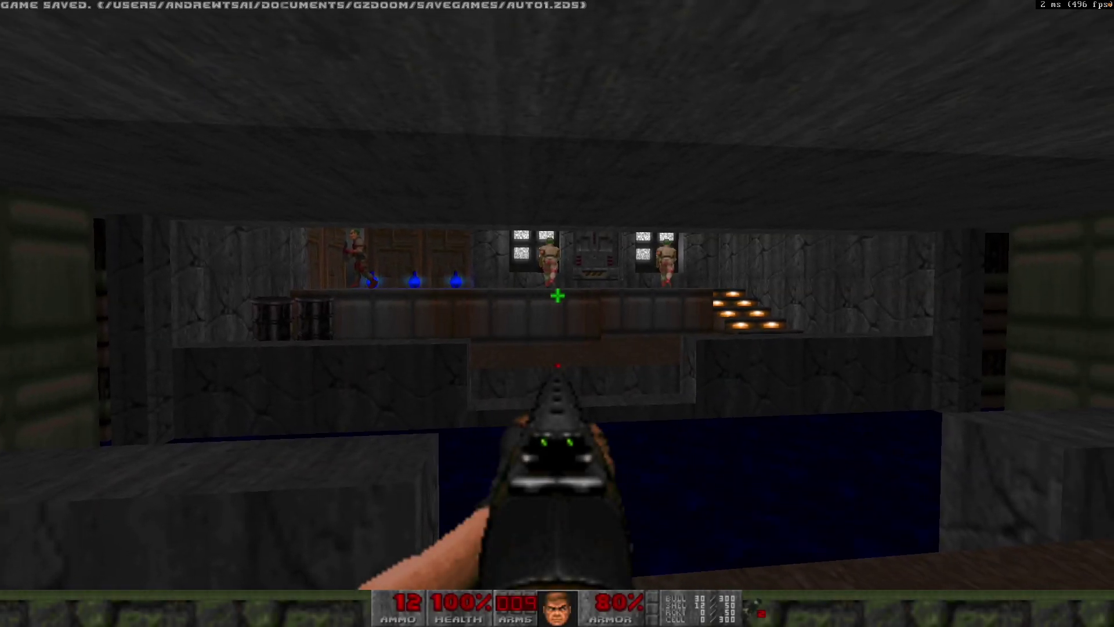
pyautogui.press('s')
pyautogui.press('w')
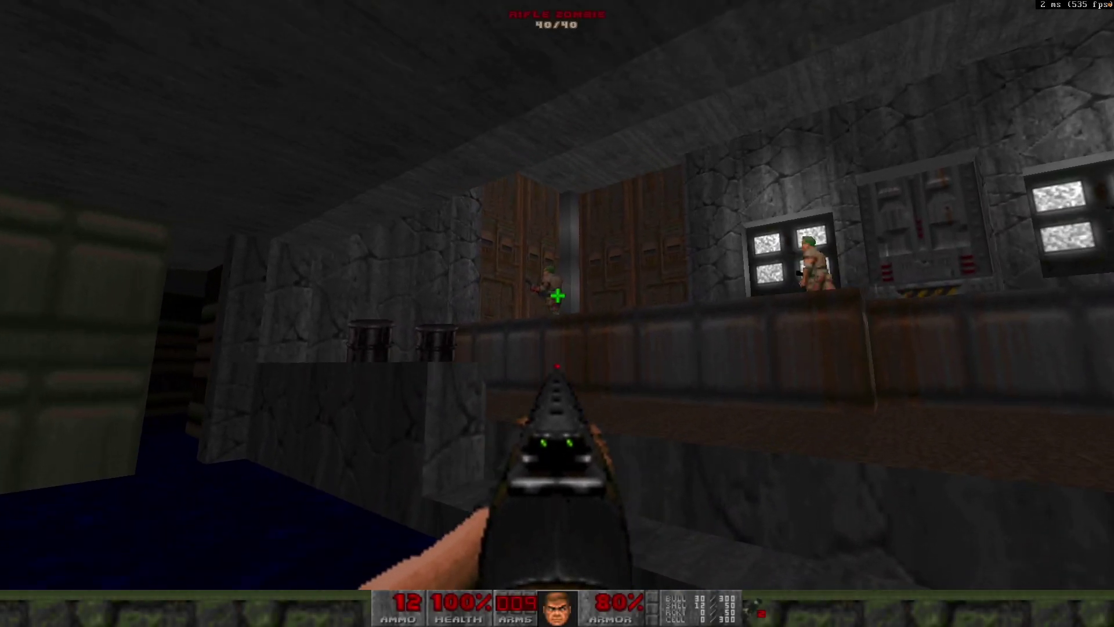
pyautogui.press('a')
pyautogui.click(557, 295)
pyautogui.click(557, 295)
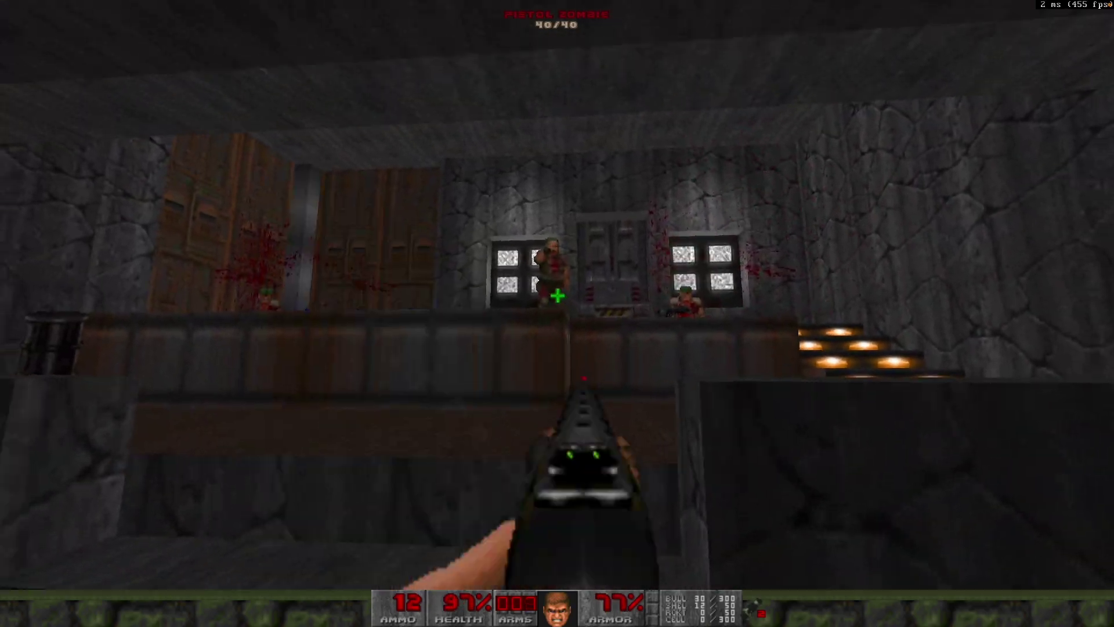
pyautogui.click(557, 295)
pyautogui.press('w')
pyautogui.click(558, 296)
pyautogui.press('d')
pyautogui.click(557, 296)
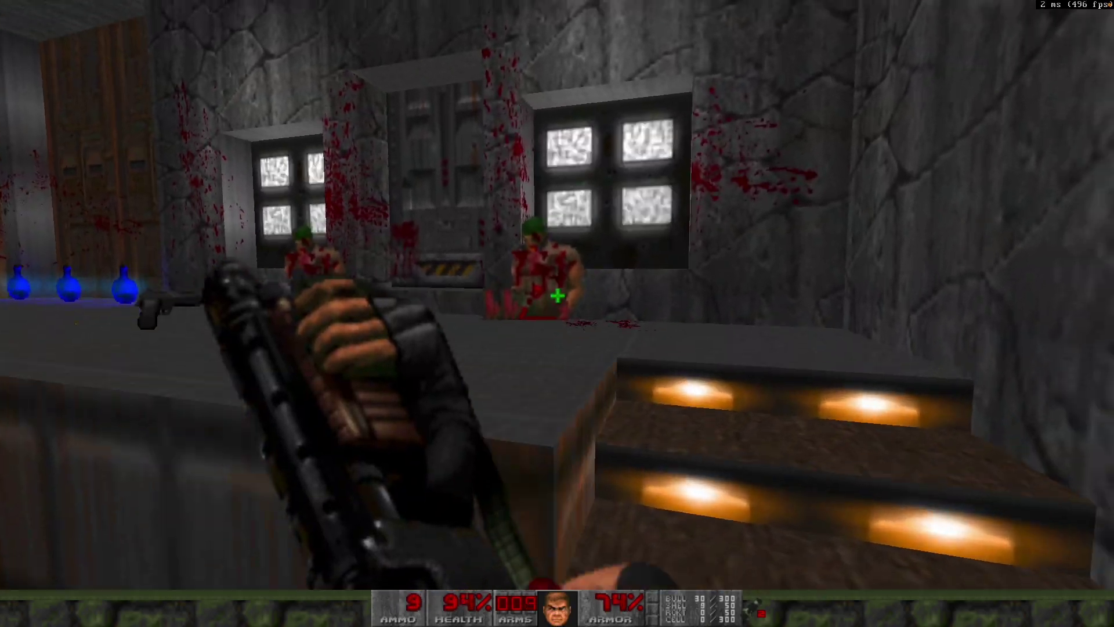
pyautogui.press('w')
pyautogui.press('Left')
pyautogui.press('Right')
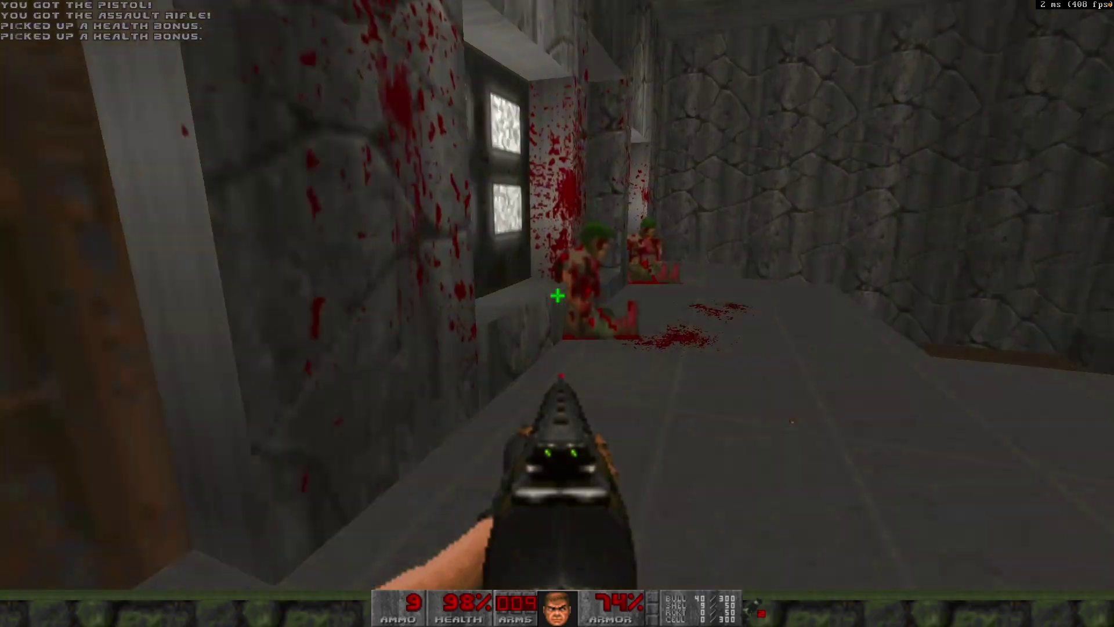
pyautogui.press('Left')
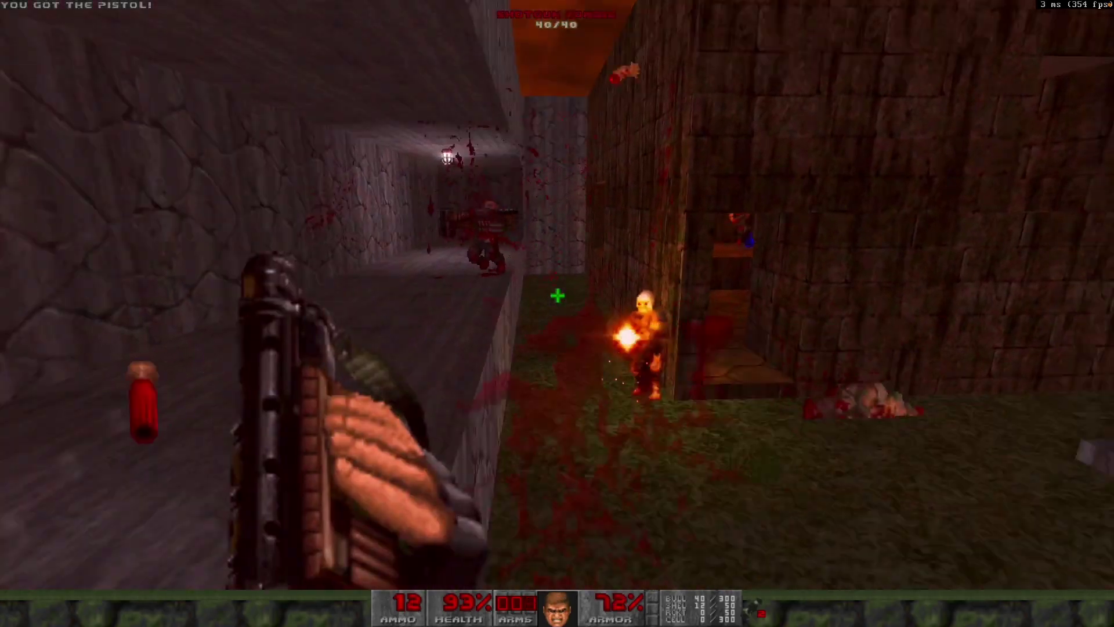
pyautogui.click(558, 296)
pyautogui.click(558, 295)
pyautogui.press('w')
pyautogui.click(558, 295)
pyautogui.click(558, 296)
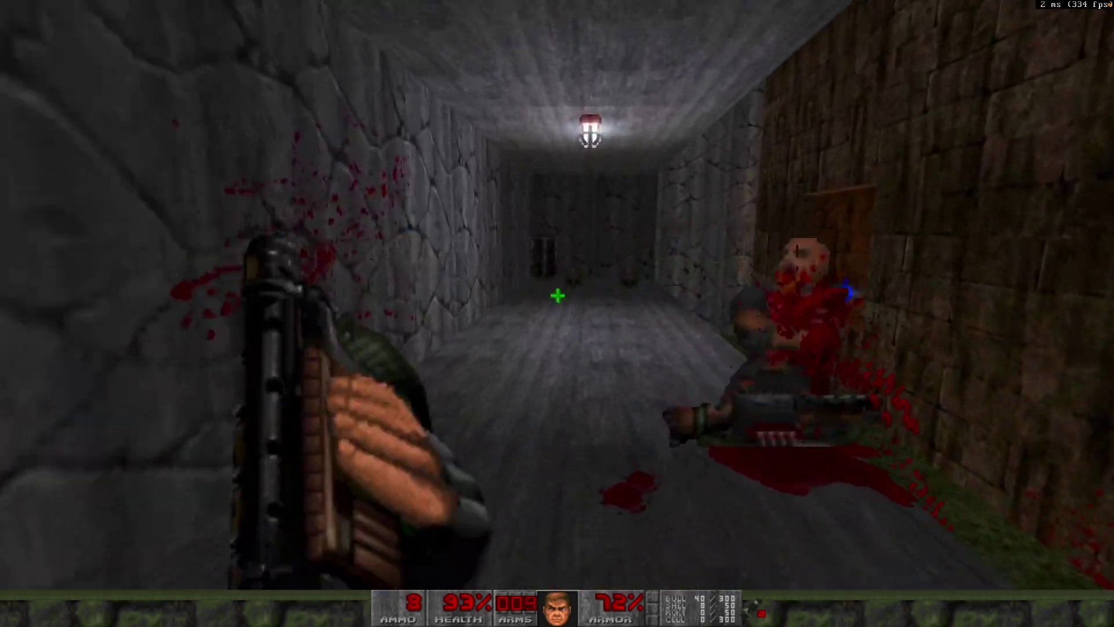
pyautogui.press('w')
pyautogui.click(558, 296)
pyautogui.press('a')
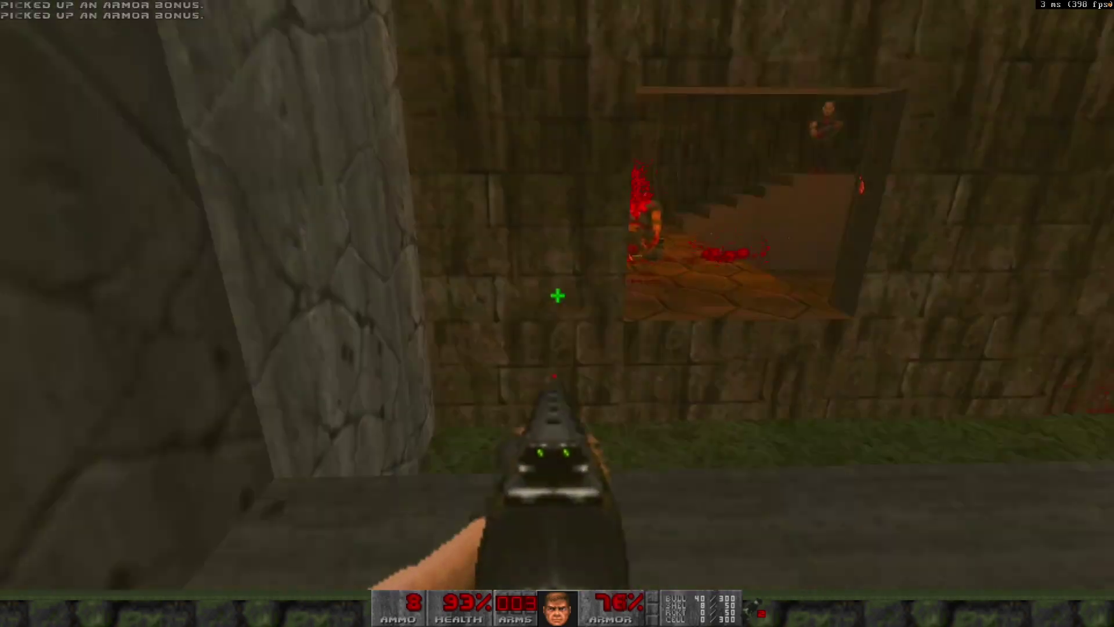
pyautogui.press('s')
pyautogui.click(557, 296)
pyautogui.press('w')
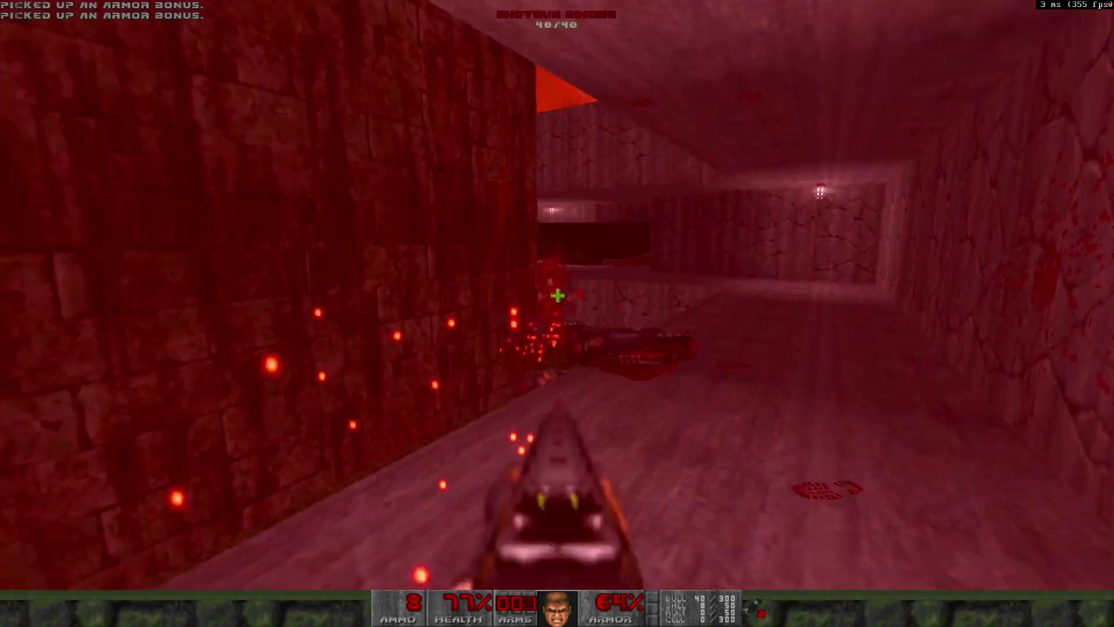
pyautogui.press('w')
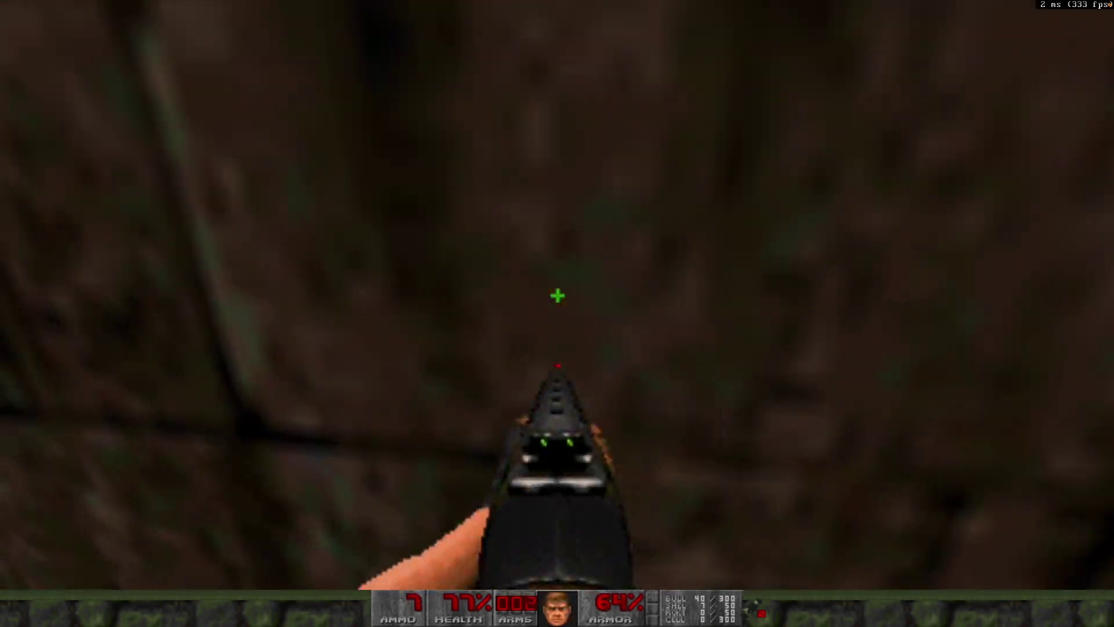
pyautogui.press('Left')
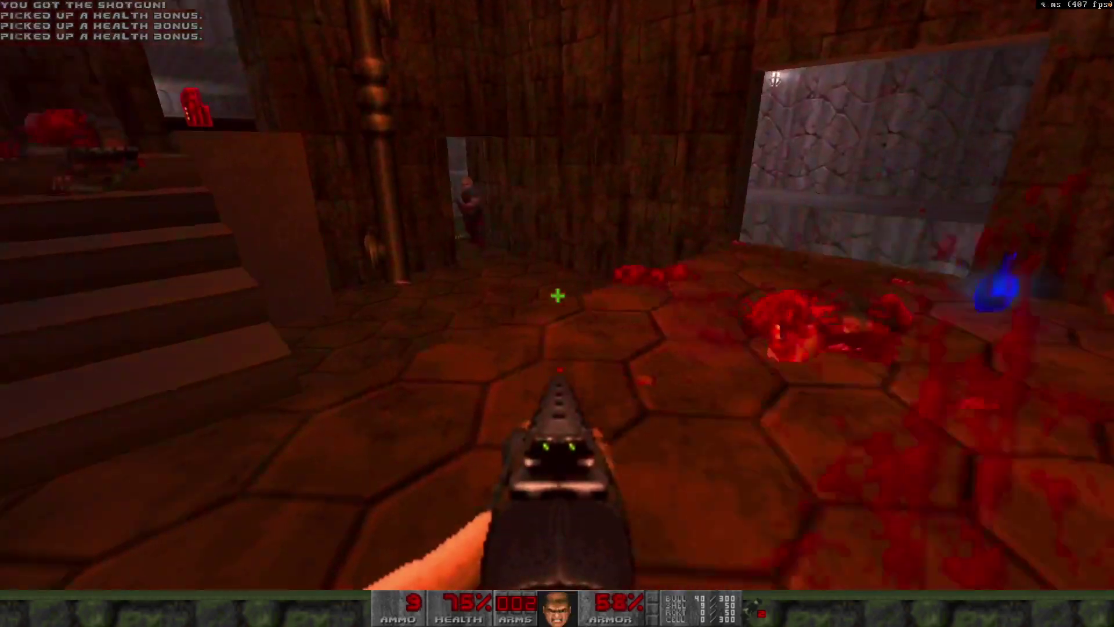